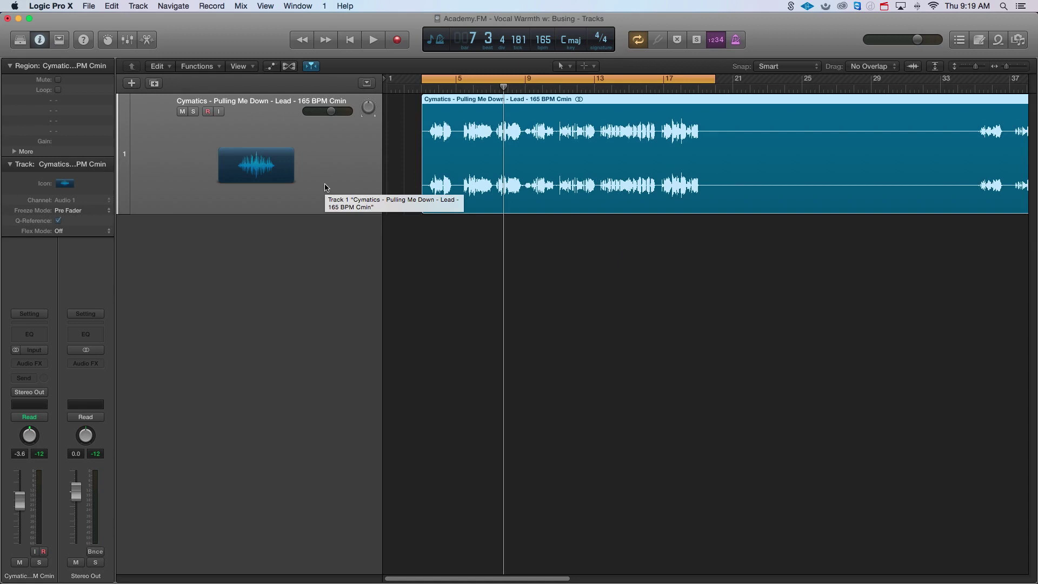
# - Listen to the dry lead vocal and insert iZotope Nectar 2 as an audio effect on its track
pyautogui.press('space')
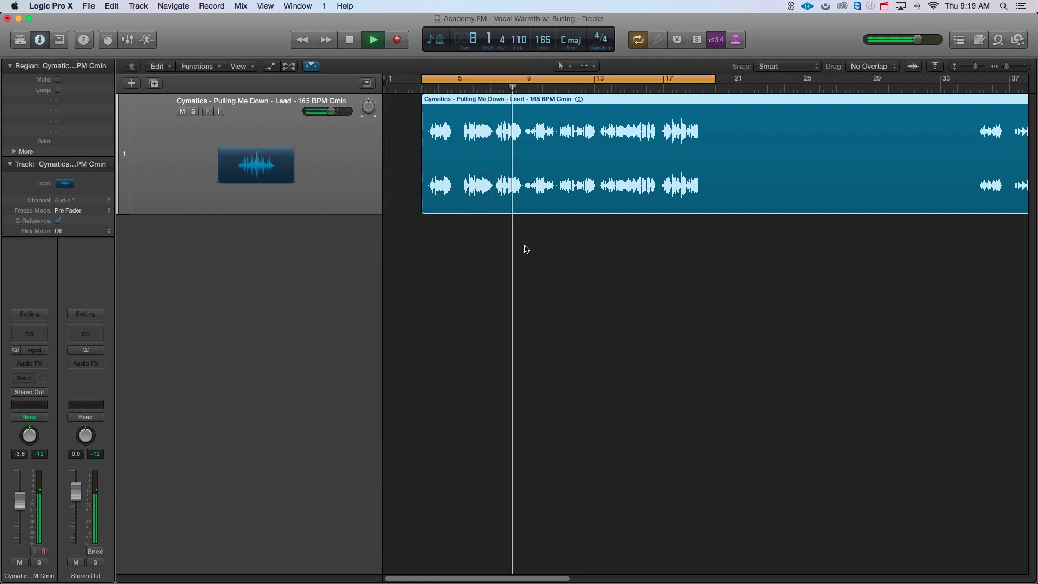
pyautogui.press('space')
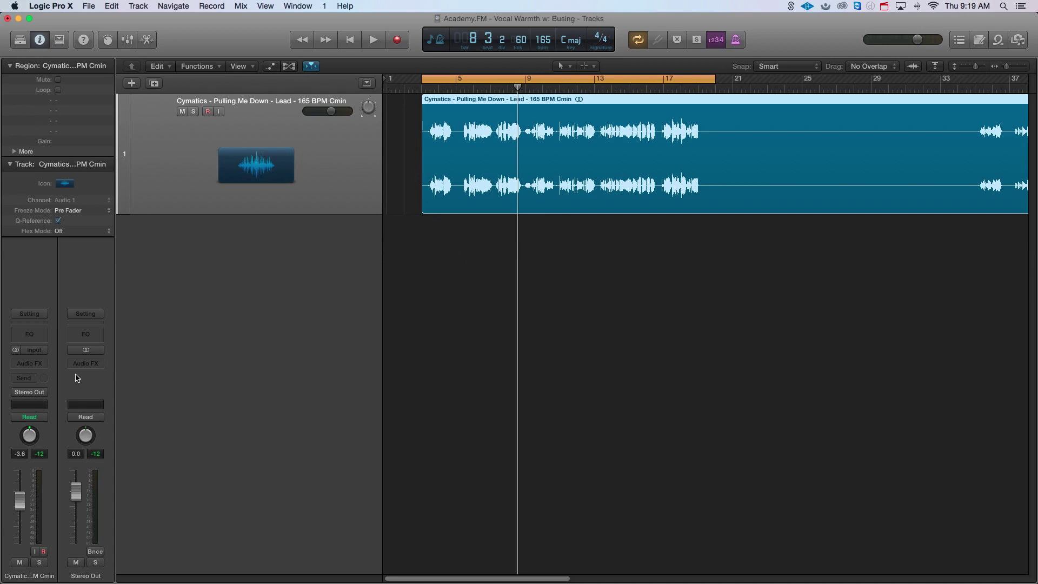
pyautogui.click(38, 363)
pyautogui.moveTo(91, 497)
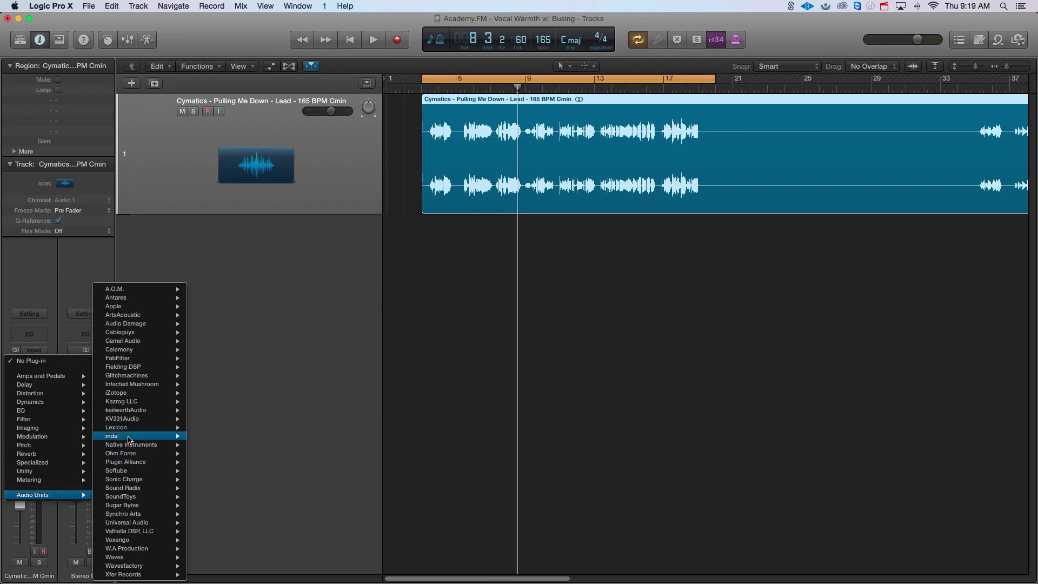
pyautogui.moveTo(134, 395)
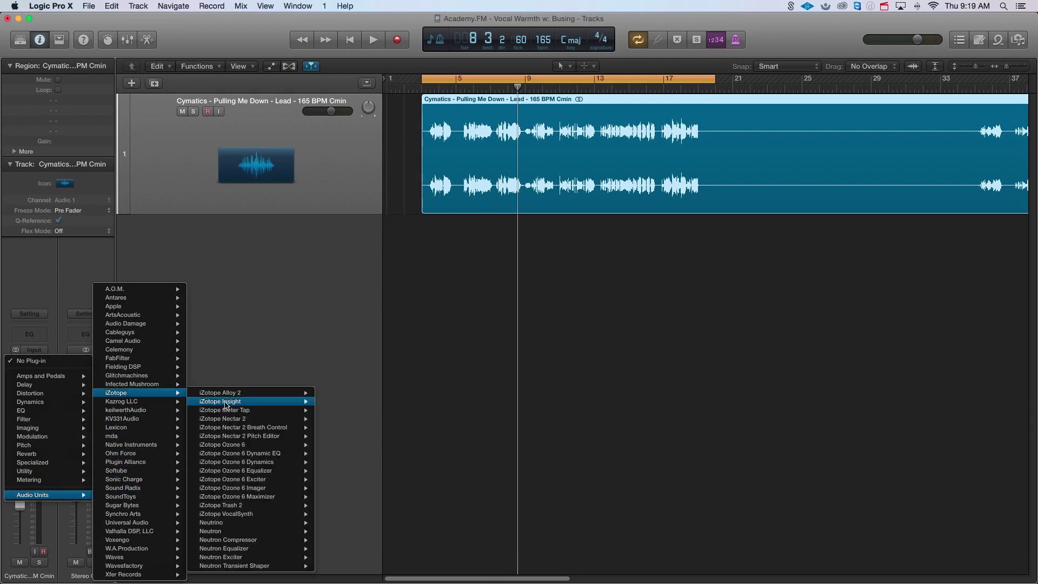
pyautogui.moveTo(292, 418)
pyautogui.click(336, 419)
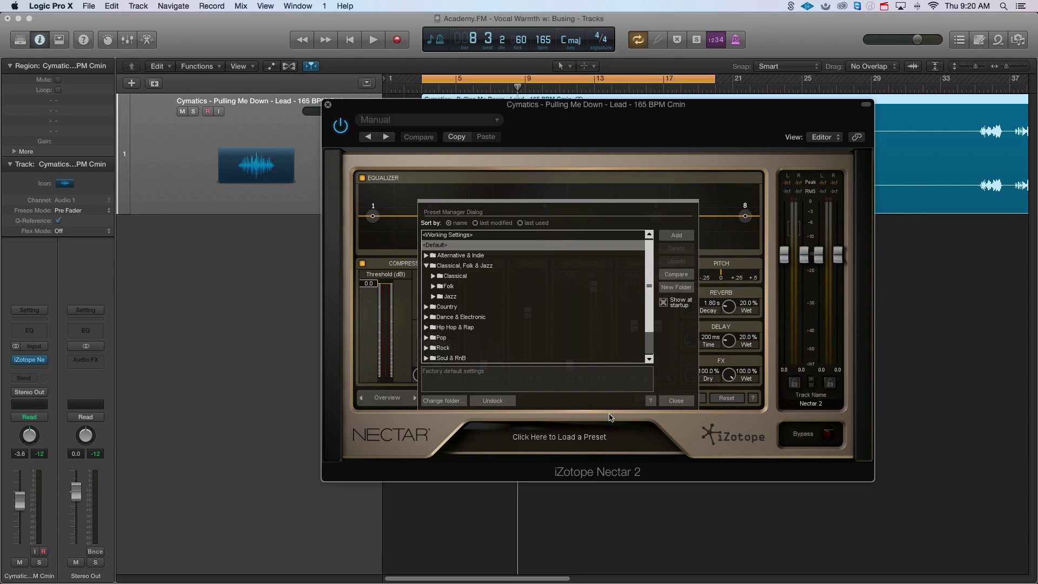
# - Dismiss Nectar 2's preset manager and switch the plug-in from Overview to its Advanced view
pyautogui.click(684, 402)
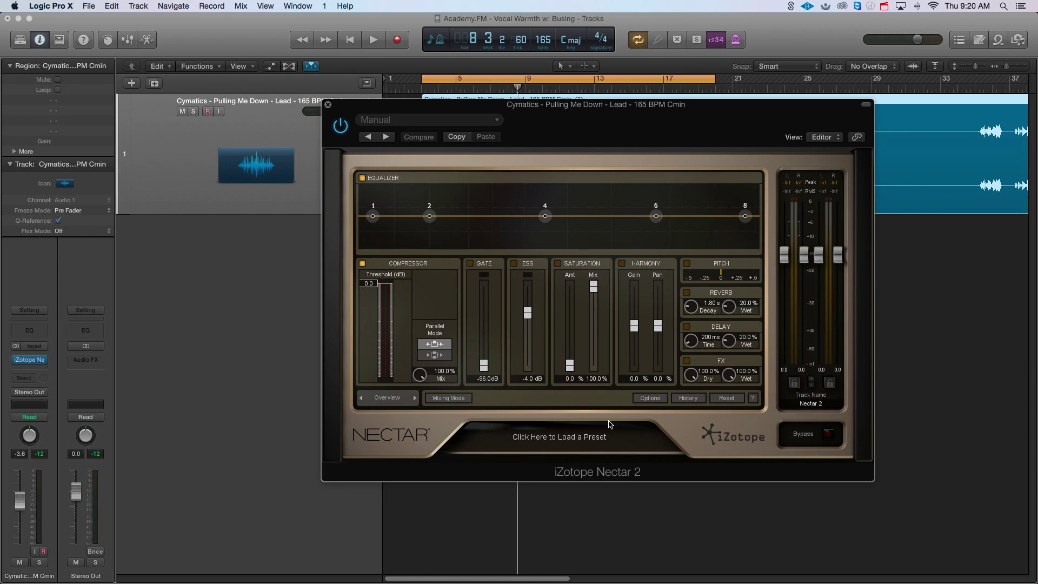
pyautogui.click(384, 398)
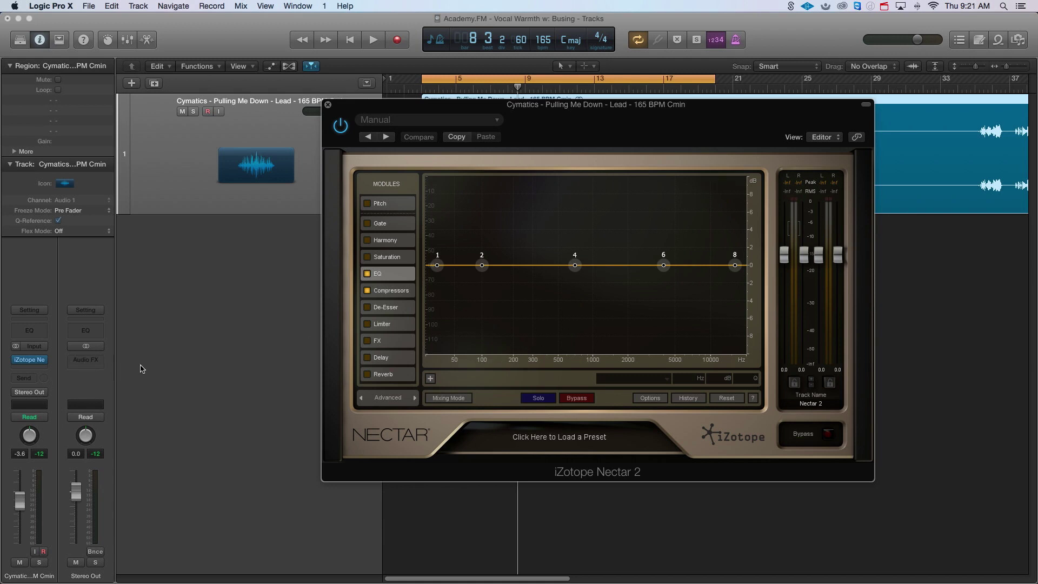
pyautogui.moveTo(598, 111); pyautogui.dragTo(615, 117)
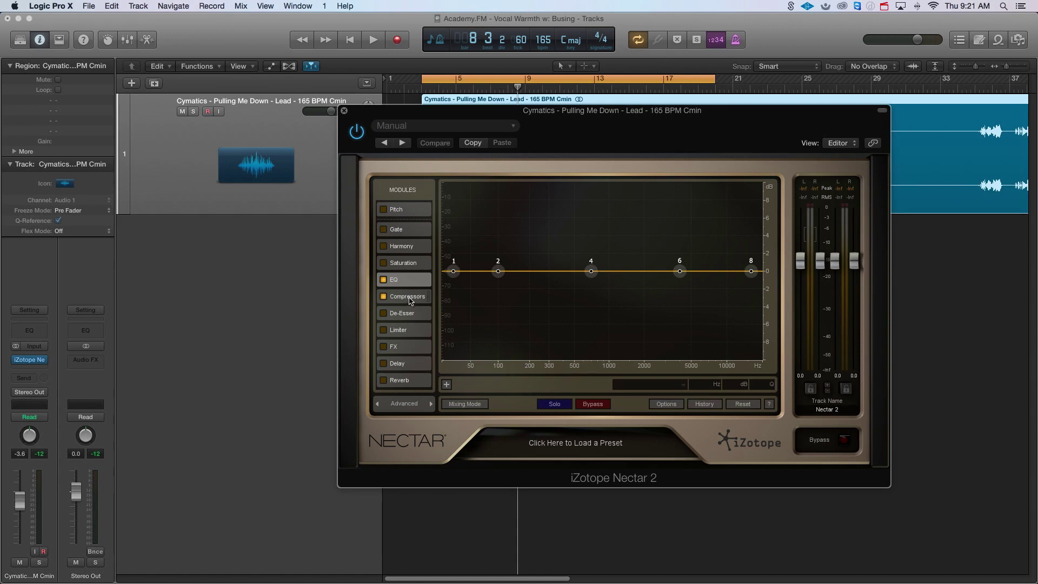
# - Cut the vocal's low end with EQ band 1, an Analog Low Shelf at 108 Hz and -5.0 dB
pyautogui.press('space')
pyautogui.moveTo(453, 271); pyautogui.dragTo(502, 315)
pyautogui.press('space')
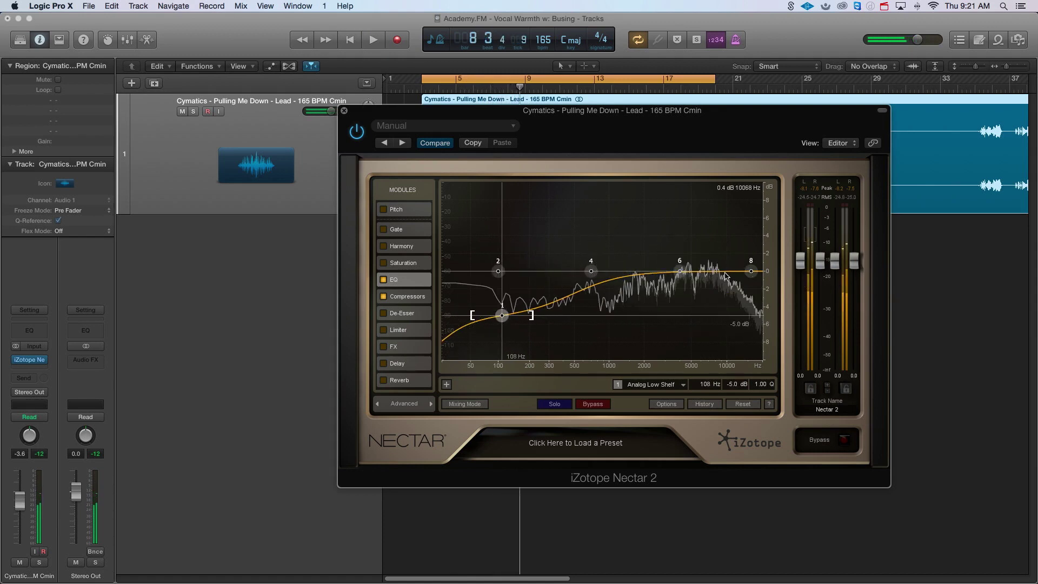
# - Boost the vocal's presence with EQ band 6, a bell at 4487 Hz and 1.9 dB, and listen to it
pyautogui.click(726, 277)
pyautogui.moveTo(682, 273)
pyautogui.mouseDown()
pyautogui.moveTo(691, 245)
pyautogui.moveTo(700, 252)
pyautogui.moveTo(685, 255)
pyautogui.mouseUp()
pyautogui.press('space')
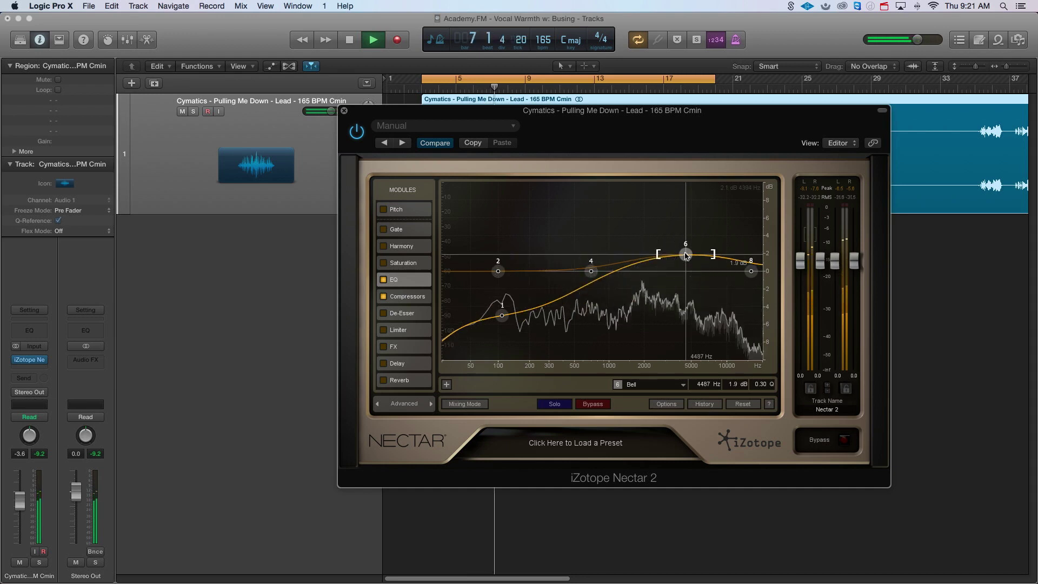
pyautogui.press('space')
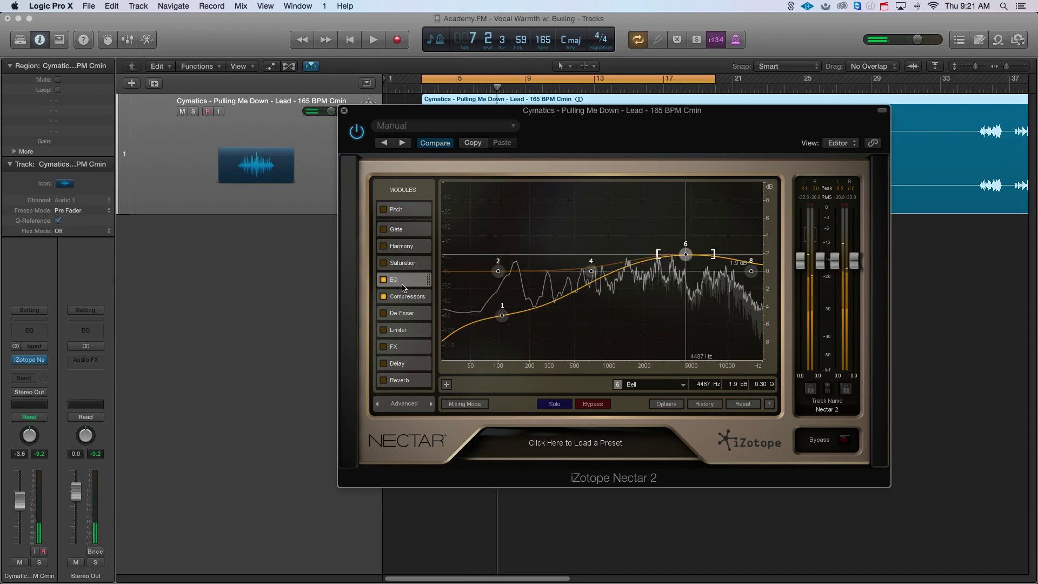
# - Enable Nectar 2's Saturation module and raise its amount to 100% during playback
pyautogui.click(403, 266)
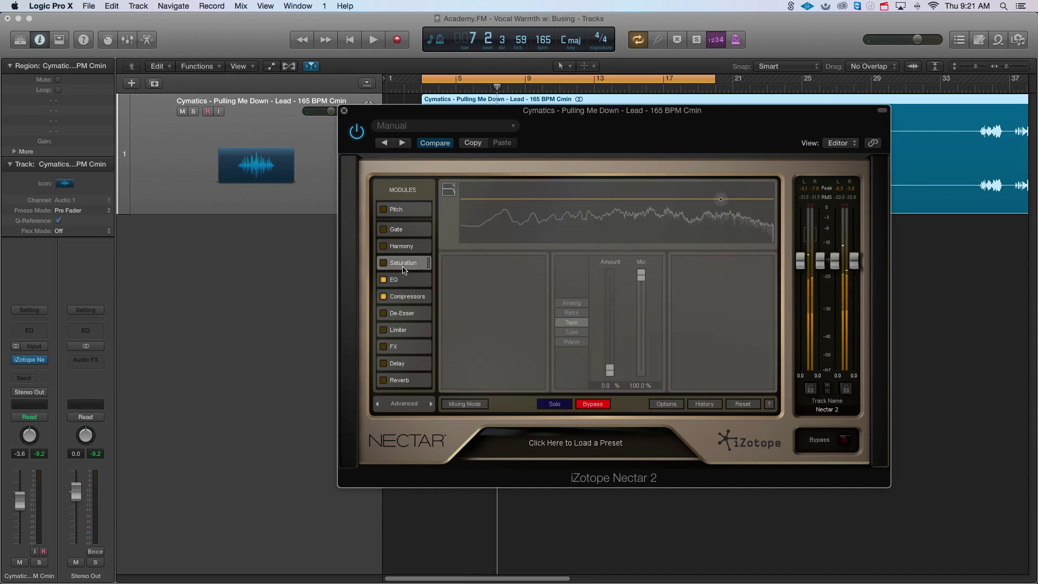
pyautogui.click(383, 263)
pyautogui.press('space')
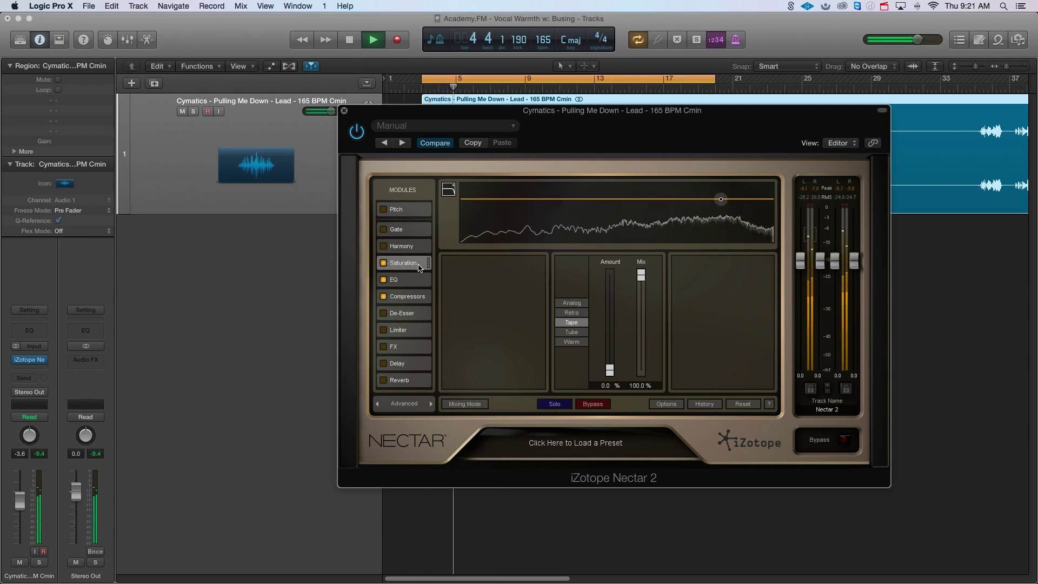
pyautogui.moveTo(609, 370); pyautogui.dragTo(611, 271)
pyautogui.press('space')
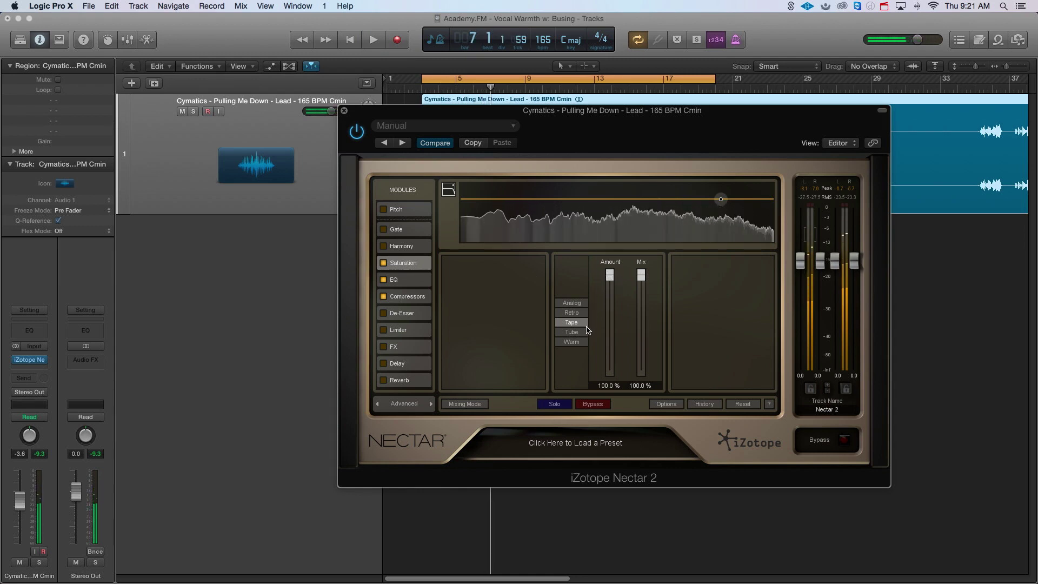
# - Set the saturation mode to Tube and compare the playing vocal with the plug-in off and on
pyautogui.click(572, 332)
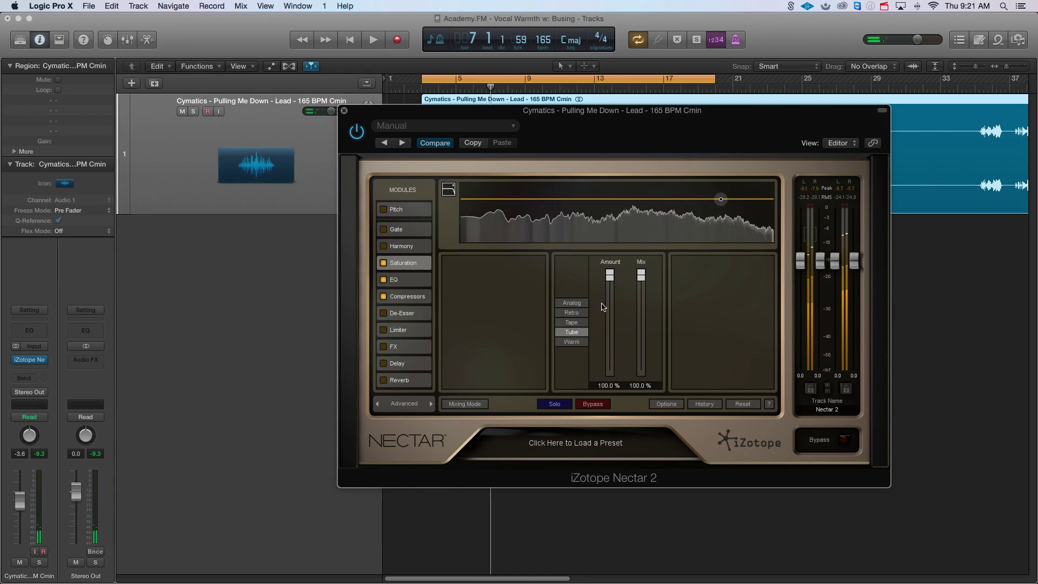
pyautogui.press('space')
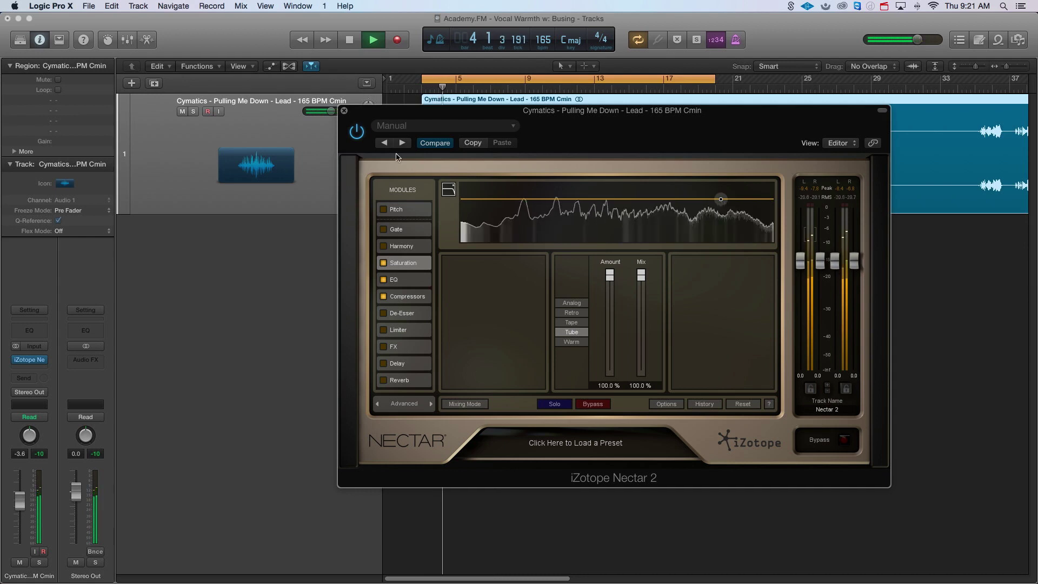
pyautogui.click(360, 135)
pyautogui.click(360, 134)
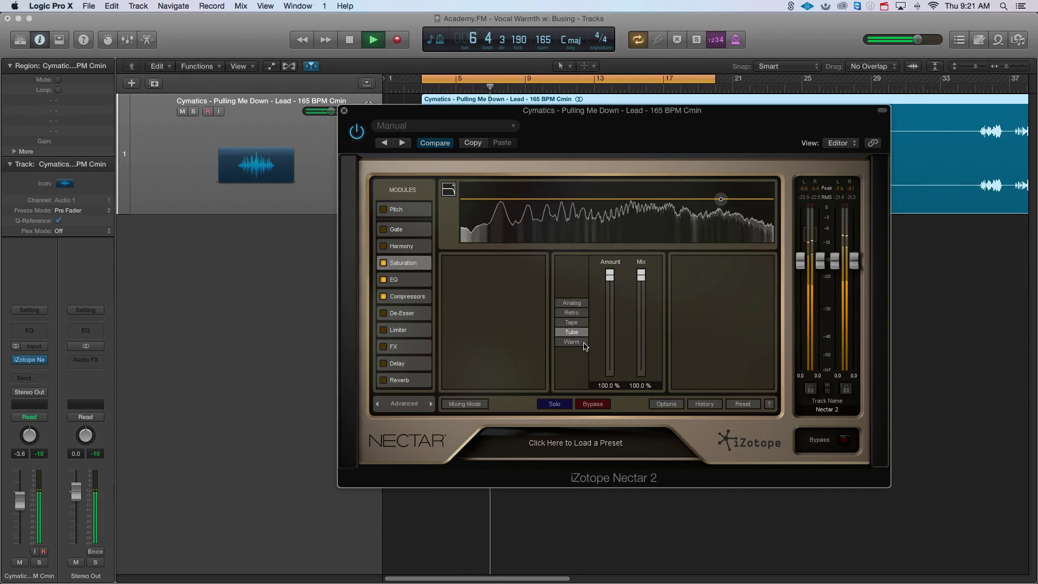
pyautogui.press('space')
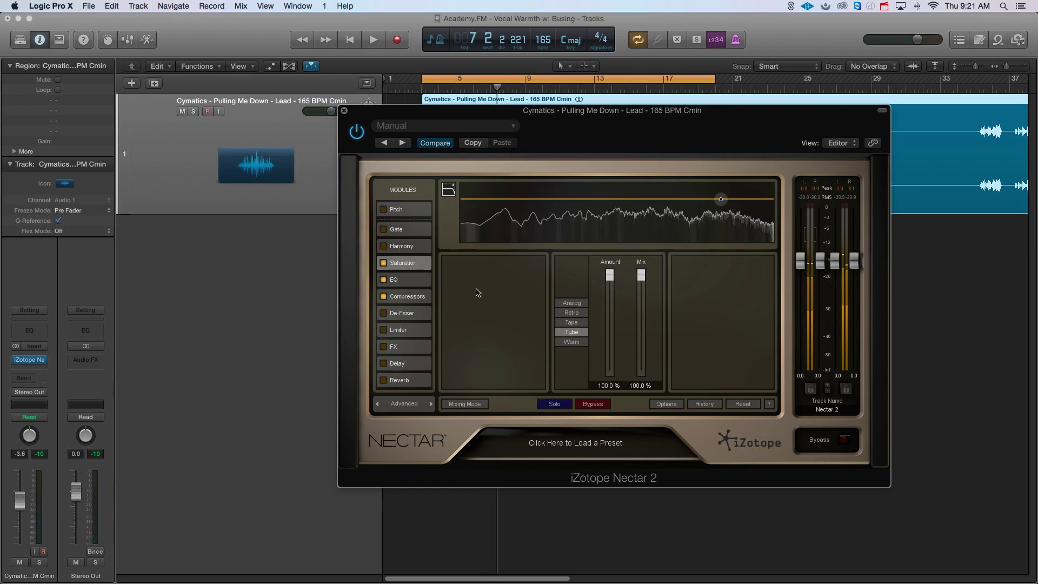
# - Audition the Warm saturation mode against Tube while the vocal plays, keeping Tube selected
pyautogui.click(400, 280)
pyautogui.click(405, 270)
pyautogui.moveTo(593, 116)
pyautogui.mouseDown()
pyautogui.moveTo(595, 151)
pyautogui.moveTo(598, 136)
pyautogui.mouseUp()
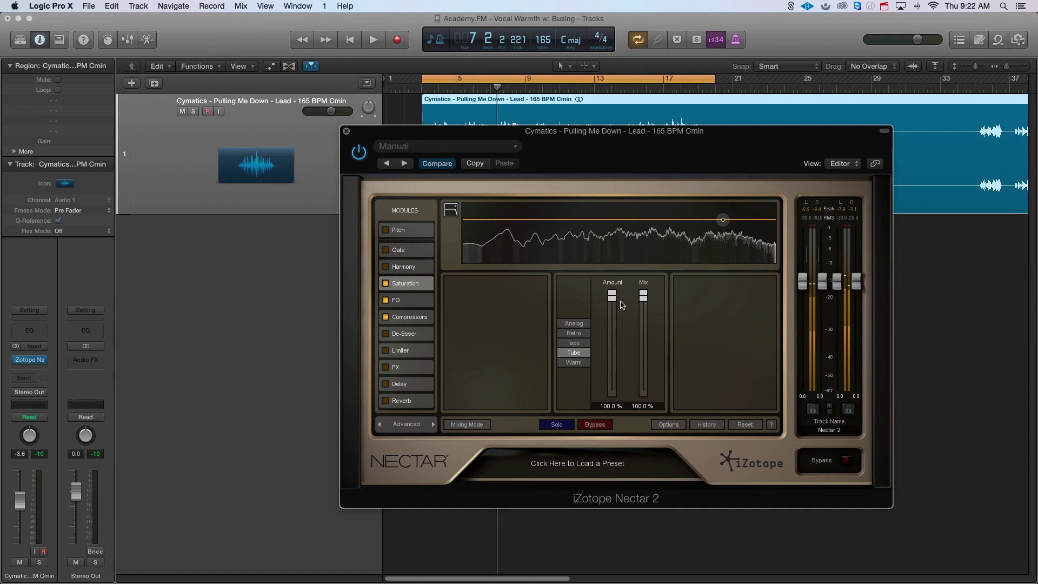
pyautogui.click(576, 363)
pyautogui.press('space')
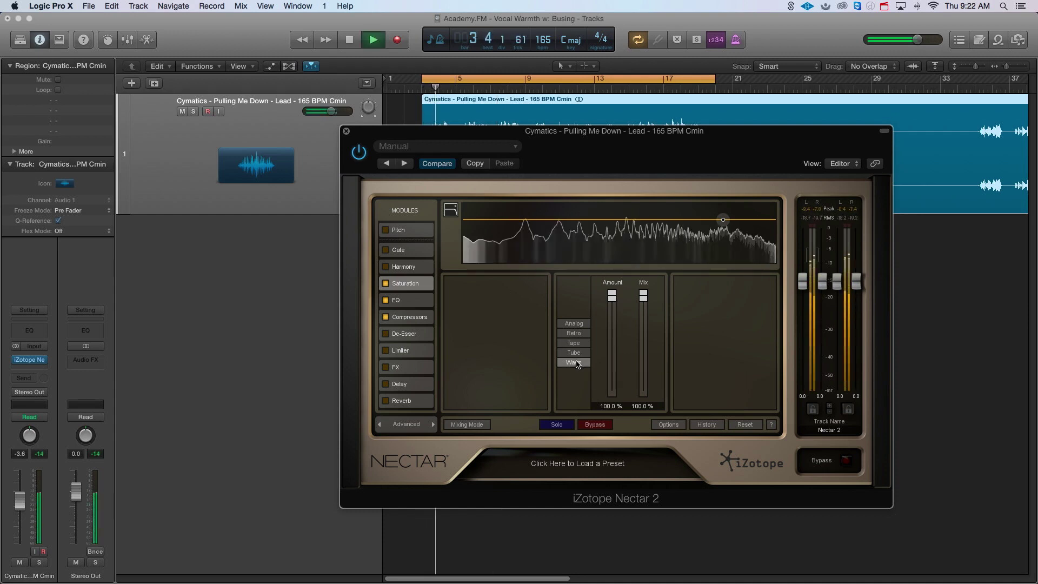
pyautogui.click(573, 353)
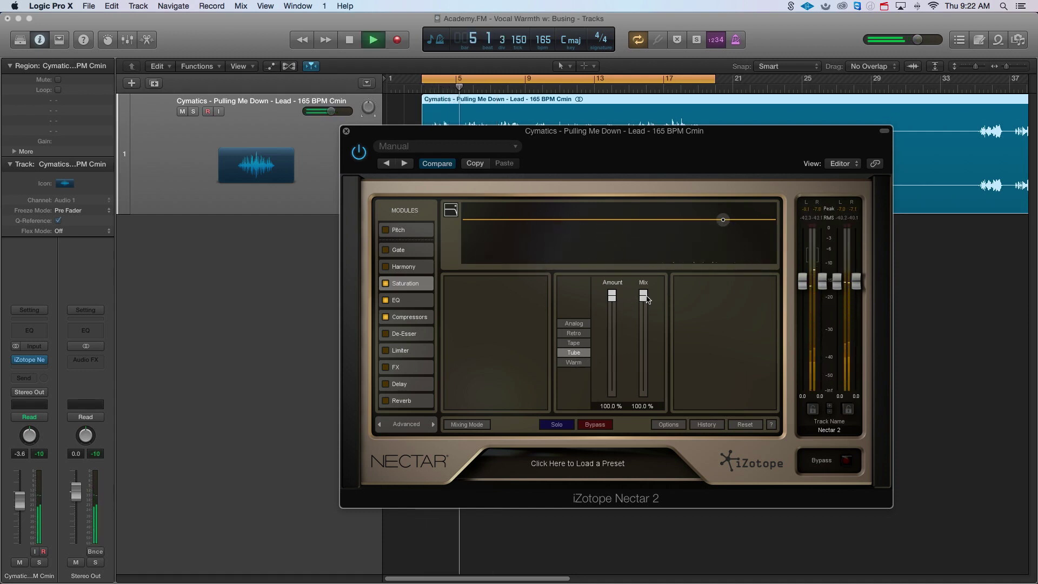
pyautogui.moveTo(647, 299)
pyautogui.mouseDown()
pyautogui.moveTo(651, 397)
pyautogui.moveTo(649, 292)
pyautogui.mouseUp()
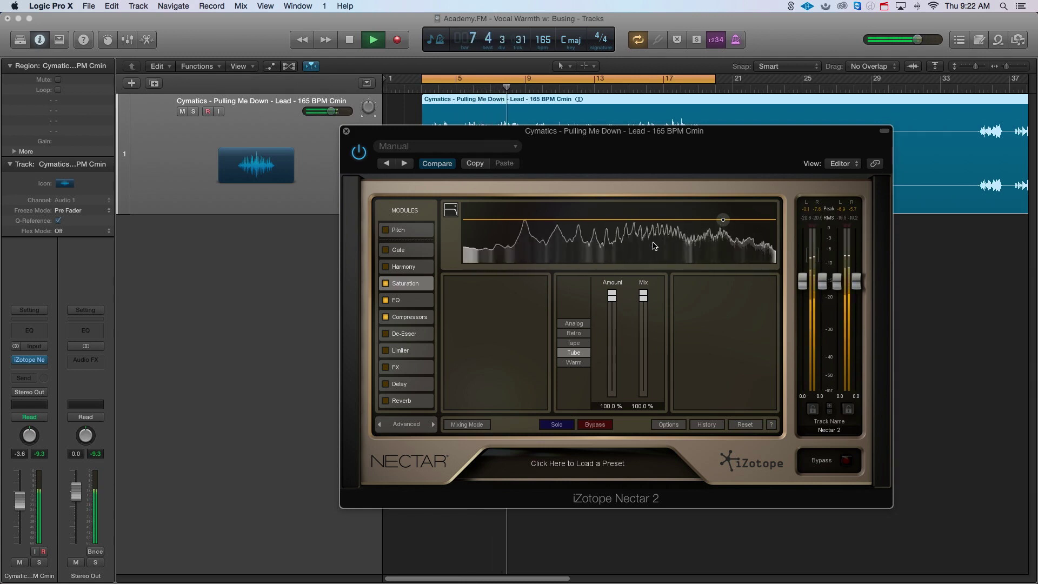
pyautogui.press('space')
# - Lower Compressor 1's threshold to -14.2 dB in the Compressors module while the vocal plays
pyautogui.click(416, 321)
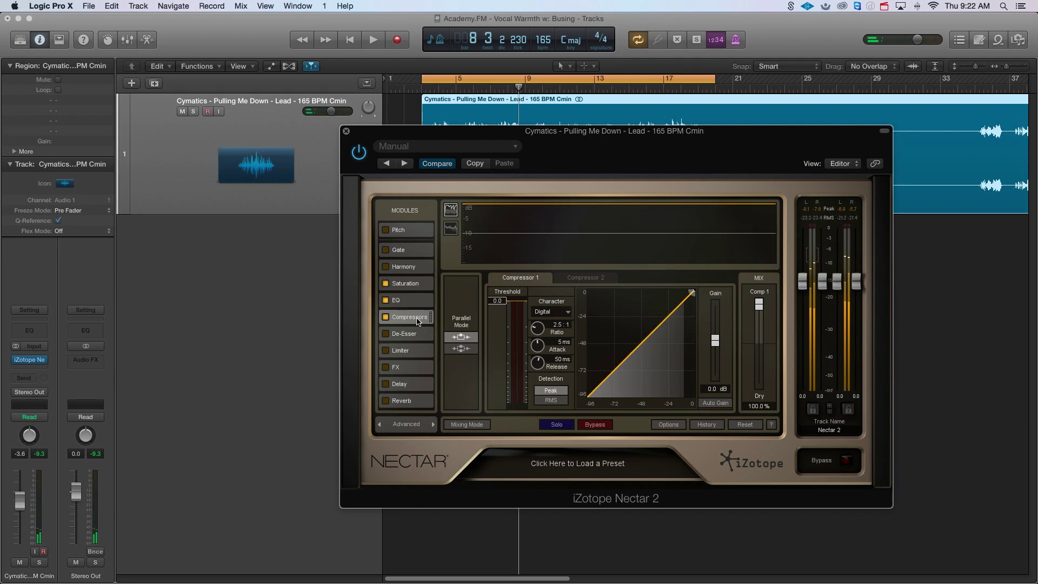
pyautogui.press('space')
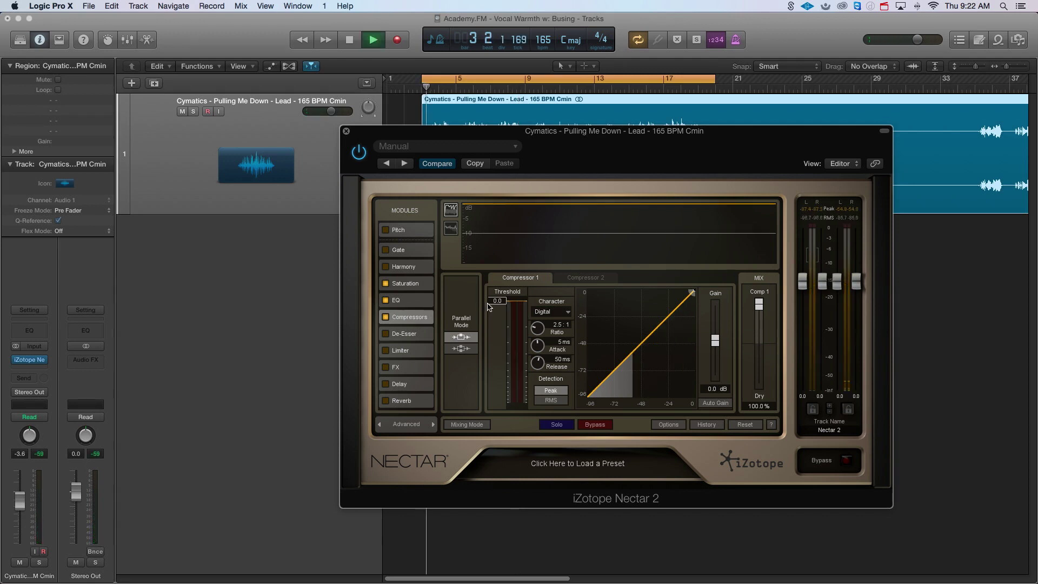
pyautogui.moveTo(491, 301); pyautogui.dragTo(497, 356)
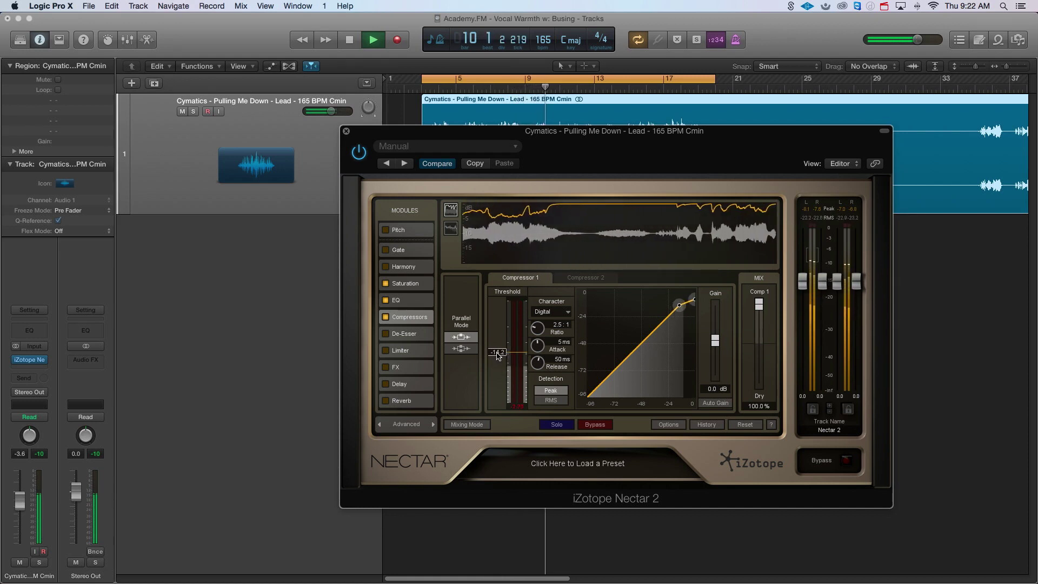
pyautogui.press('space')
# - Set Compressor 1 to the Solid-State character with 8.0:1 ratio, 1 ms attack and 147 ms release, and audition the vocal
pyautogui.click(563, 312)
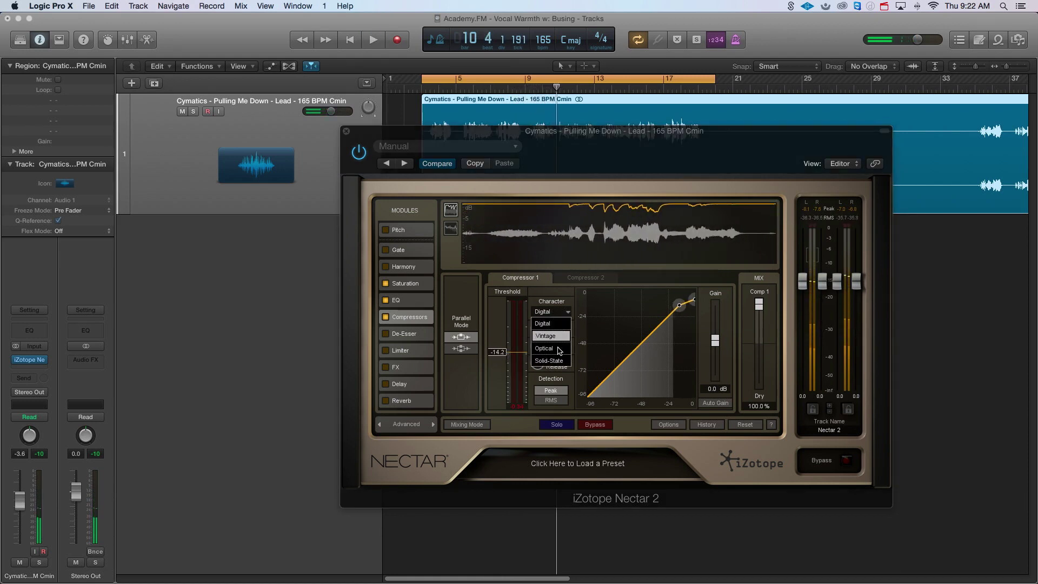
pyautogui.click(549, 360)
pyautogui.press('space')
pyautogui.moveTo(554, 339); pyautogui.dragTo(541, 297)
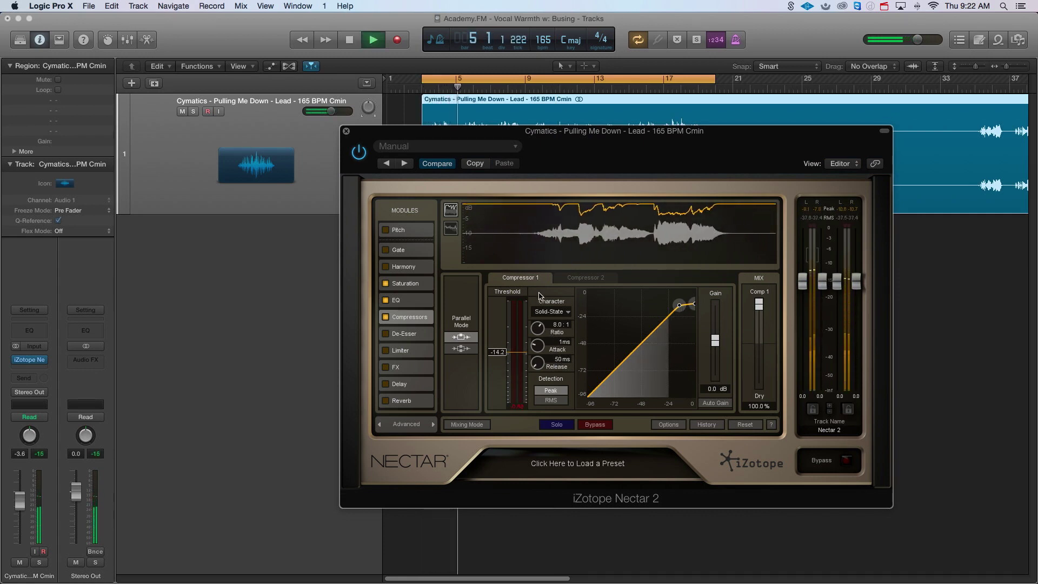
pyautogui.moveTo(544, 357); pyautogui.dragTo(540, 344)
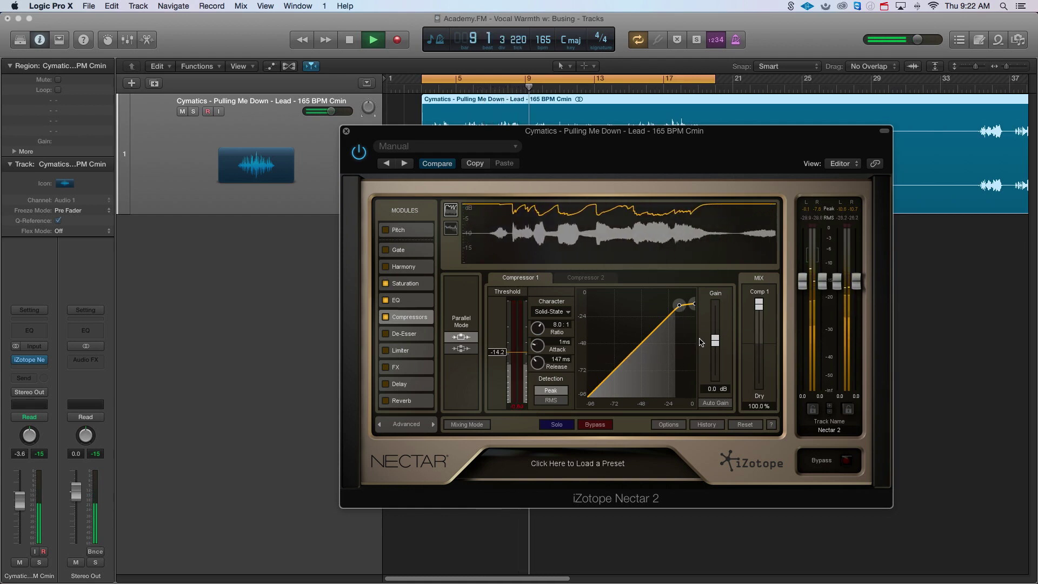
pyautogui.press('space')
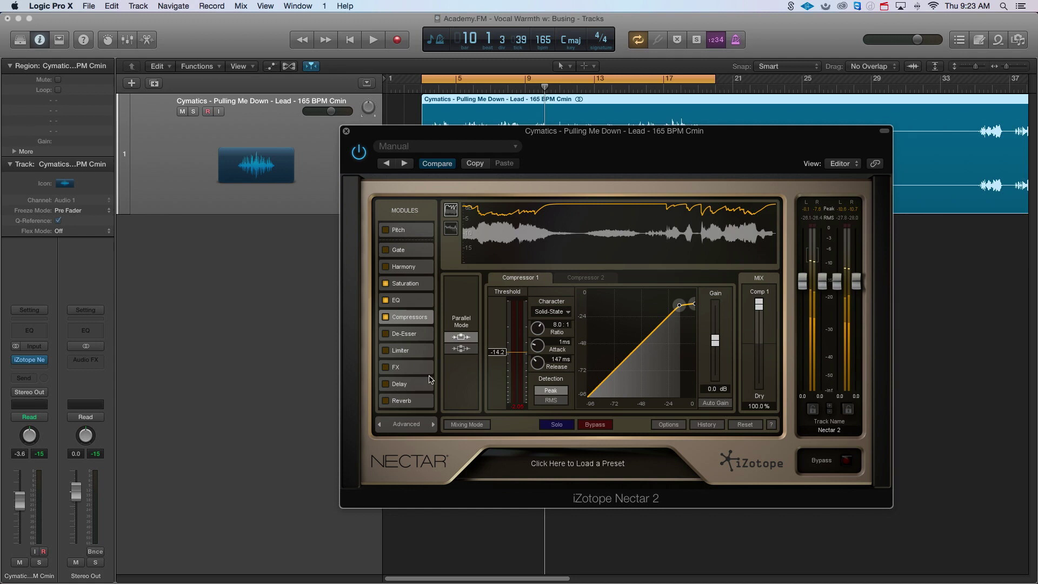
pyautogui.press('space')
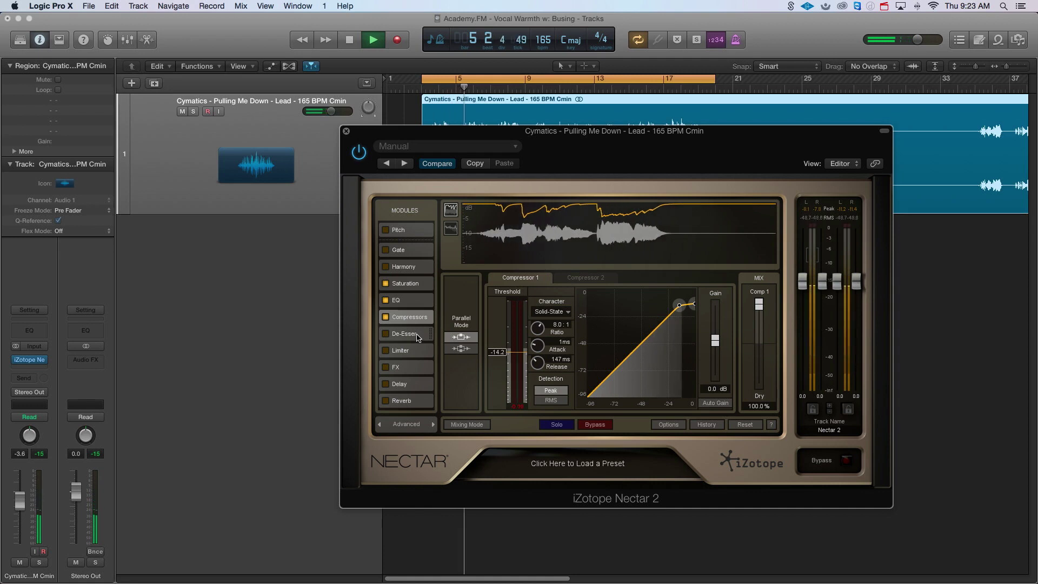
pyautogui.press('space')
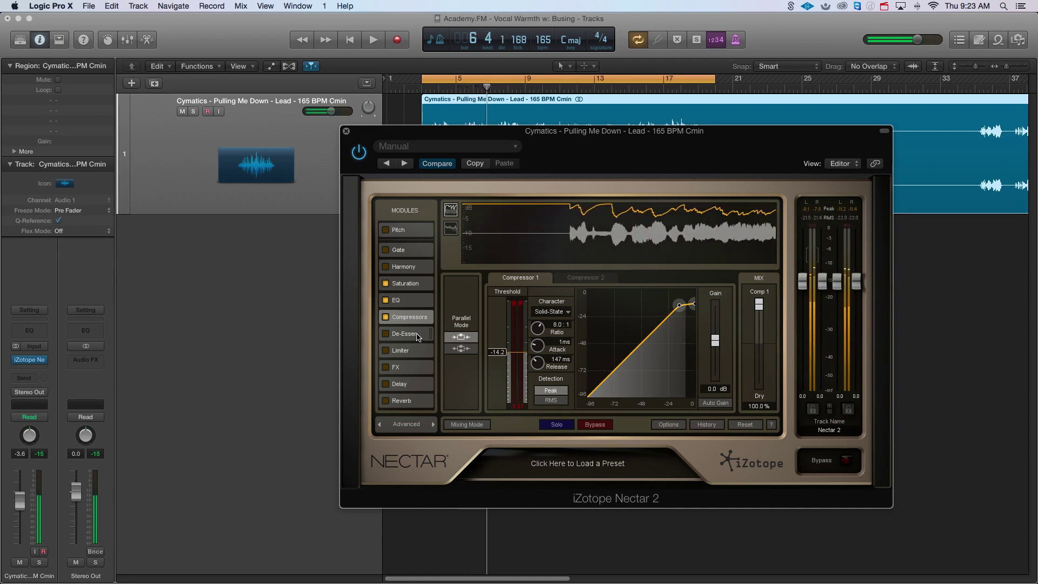
# - Enable the FX module and add distortion with a 15.3% send and 3.4 overdrive during playback
pyautogui.click(405, 369)
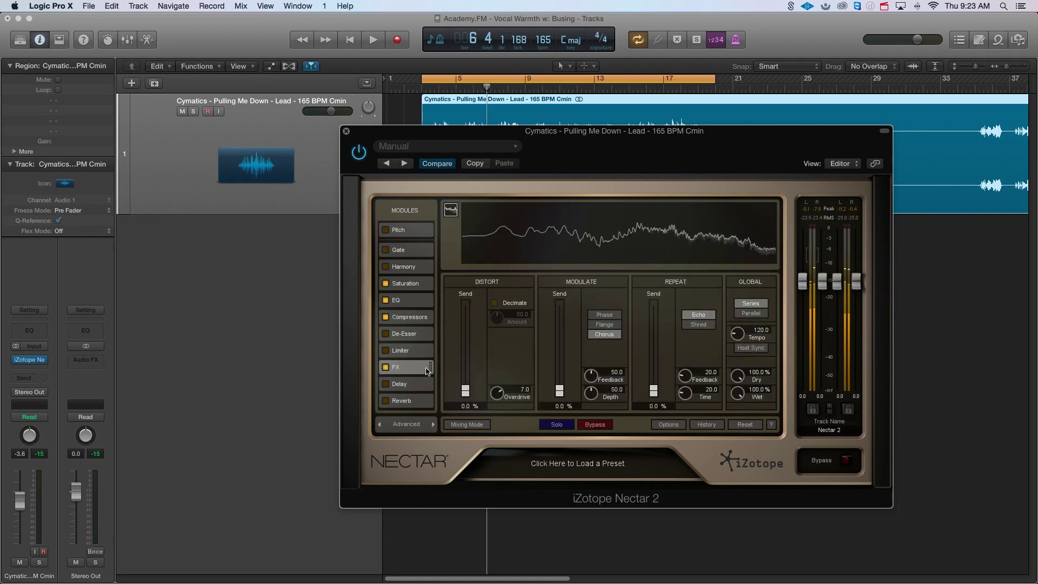
pyautogui.press('space')
pyautogui.click(467, 375)
pyautogui.moveTo(466, 373); pyautogui.dragTo(500, 412)
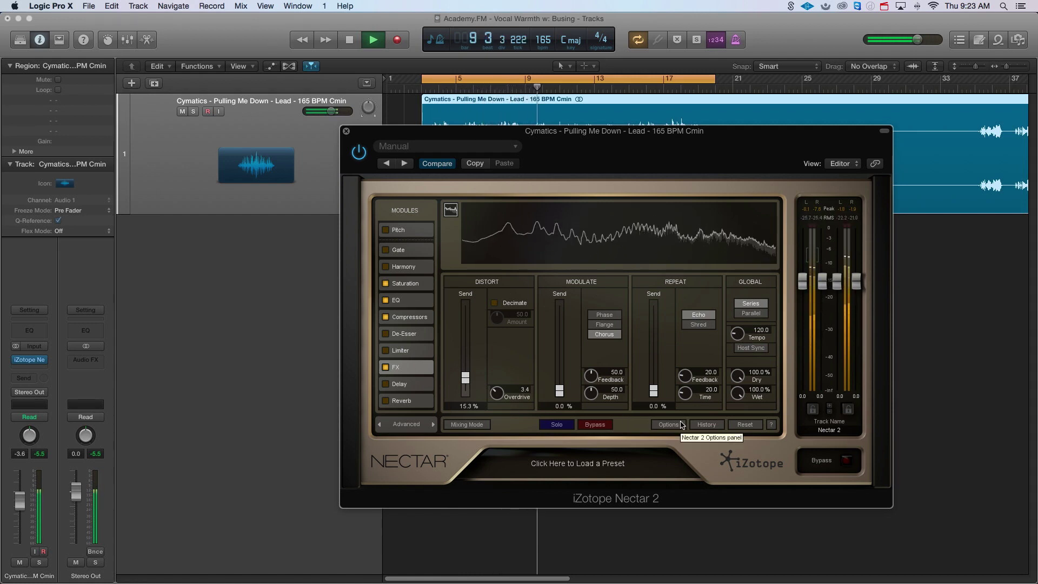
pyautogui.press('space')
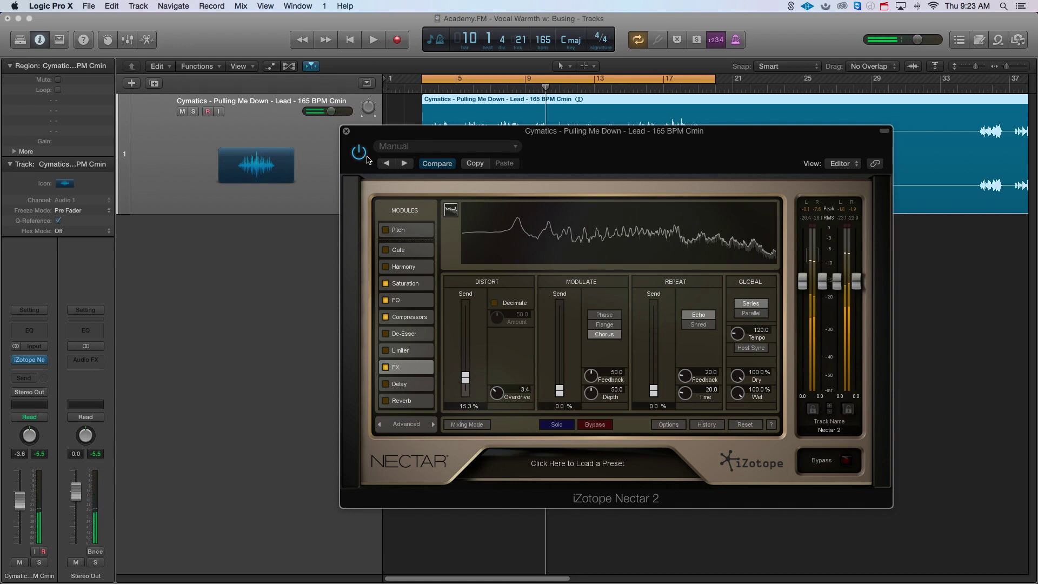
# - Compare the vocal with Nectar bypassed and enabled during playback, leaving the plug-in on
pyautogui.click(359, 152)
pyautogui.press('space')
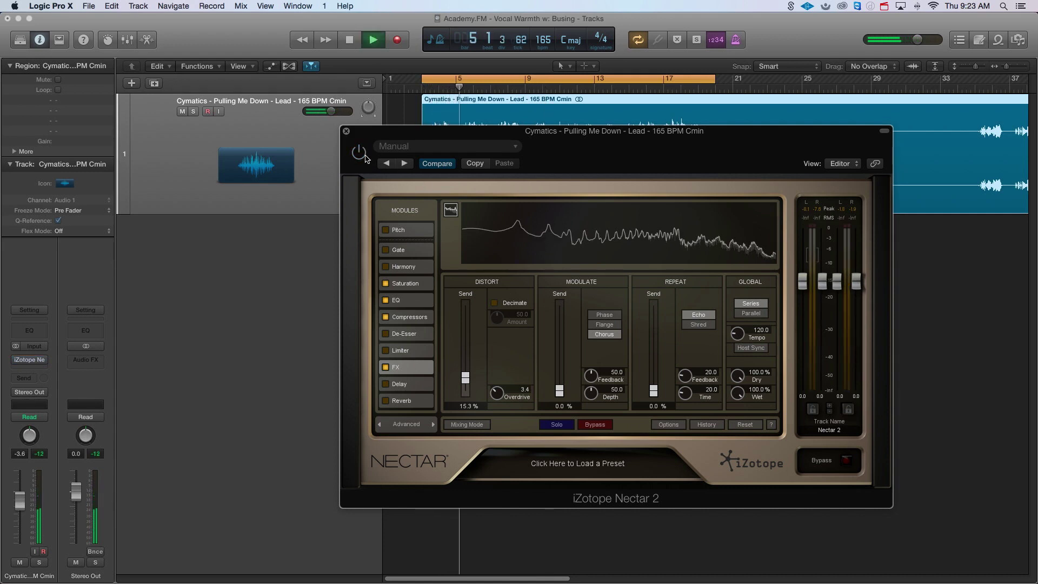
pyautogui.click(364, 157)
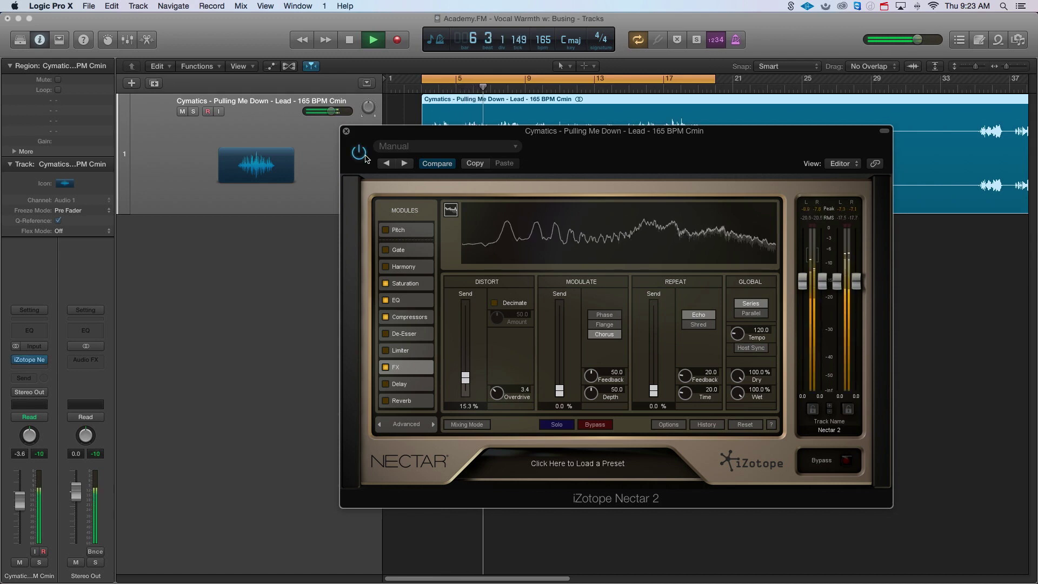
pyautogui.press('space')
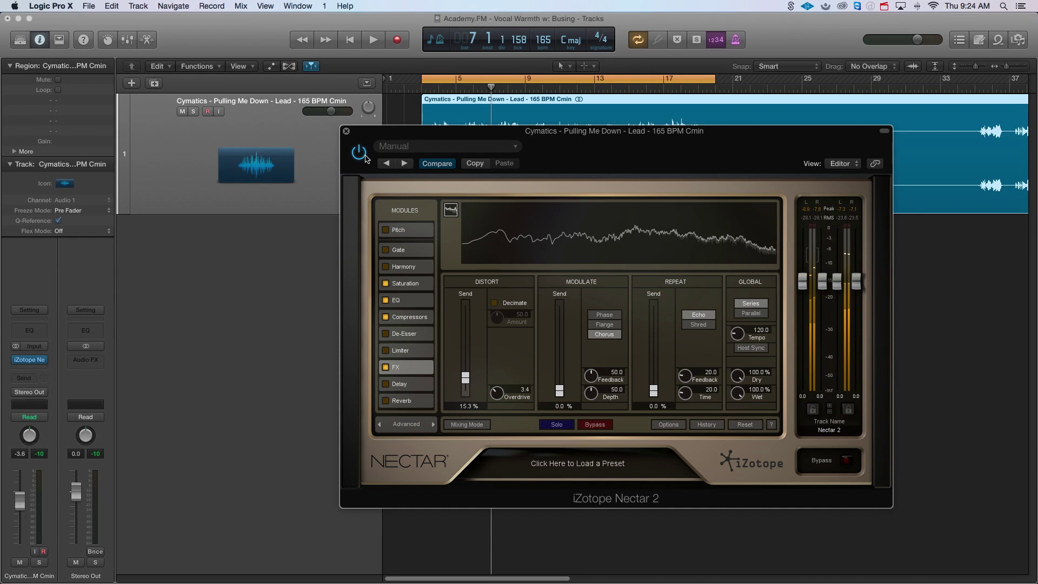
# - Enable the Delay module and set 53.9 ms delay, 4.0% feedback, 7.4% wet and 100% dry while the vocal plays
pyautogui.press('space')
pyautogui.click(389, 385)
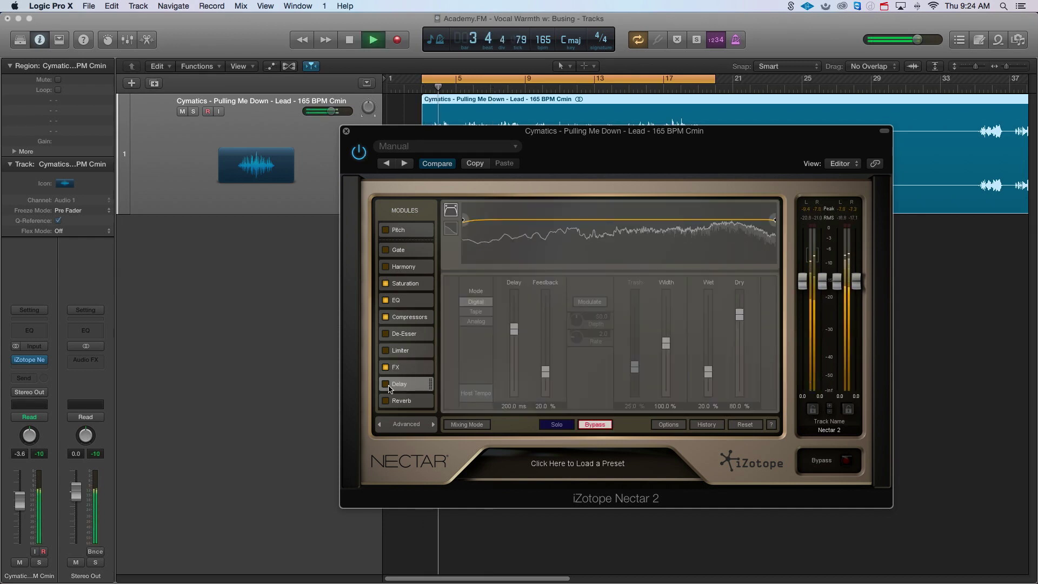
pyautogui.click(387, 385)
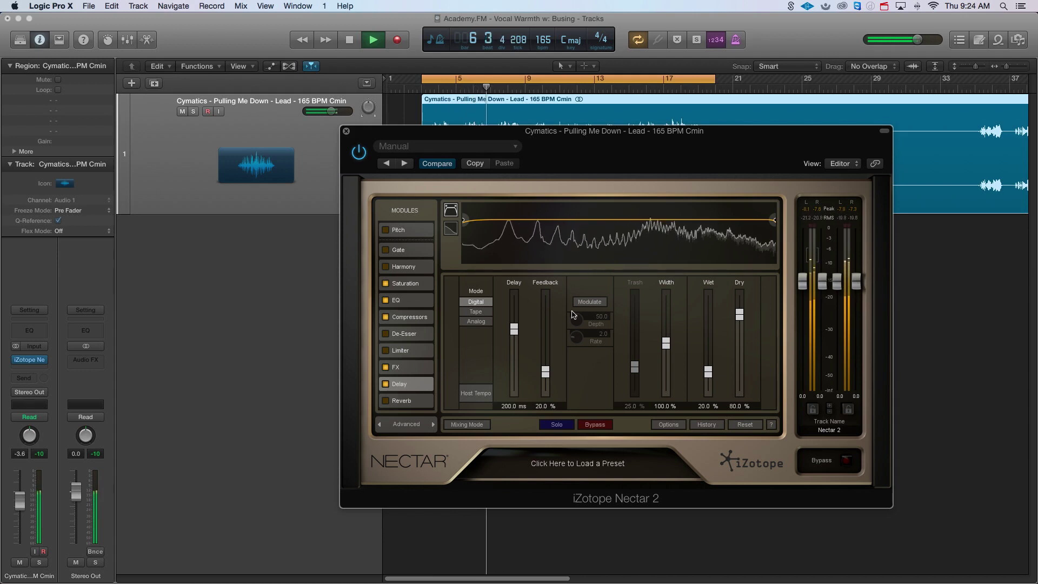
pyautogui.moveTo(514, 328); pyautogui.dragTo(545, 386)
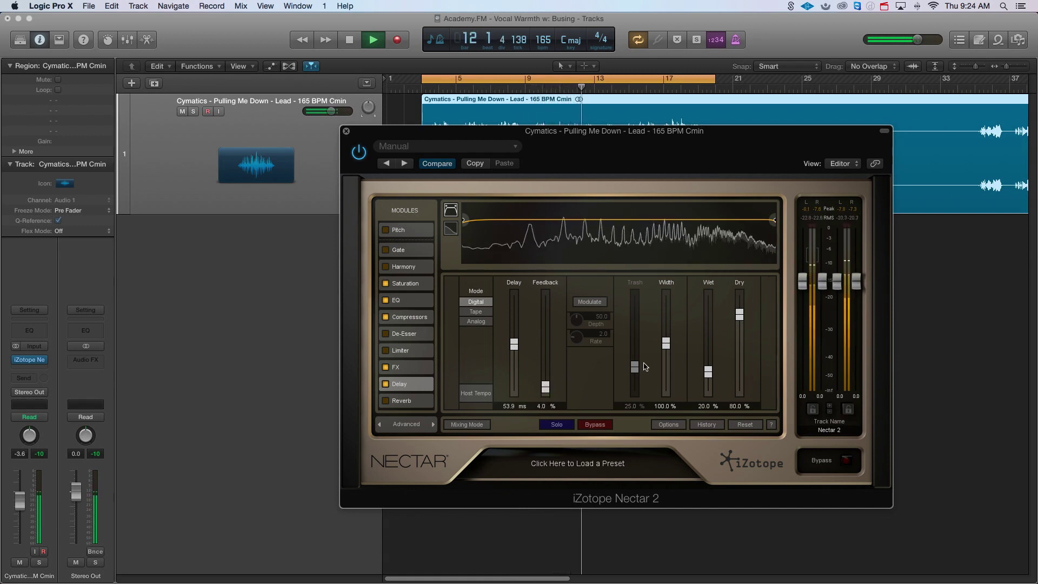
pyautogui.moveTo(708, 372); pyautogui.dragTo(711, 388)
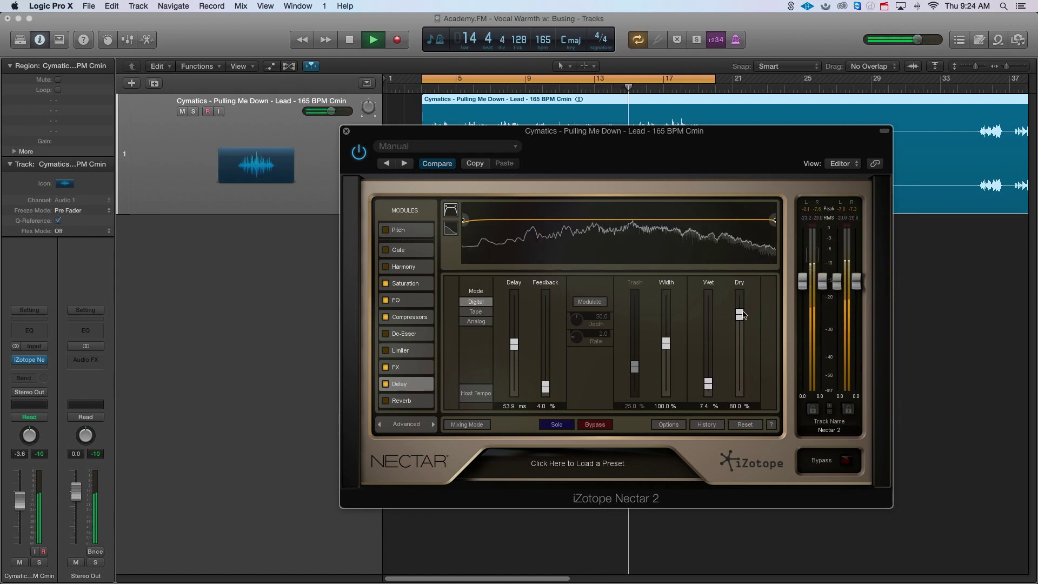
pyautogui.moveTo(743, 315); pyautogui.dragTo(743, 296)
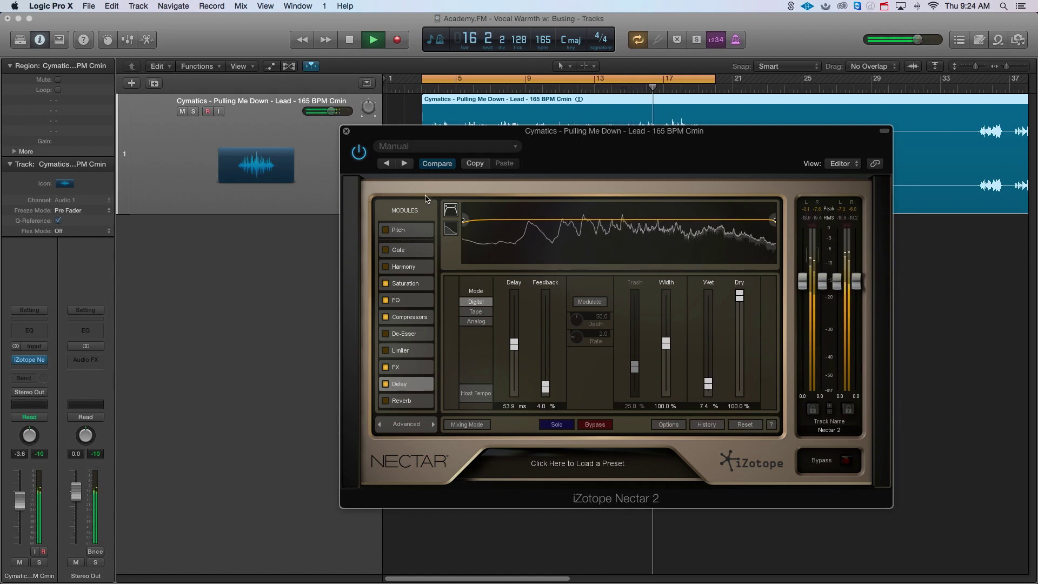
# - A/B the full chain including the delay against the dry vocal, ending with Nectar enabled and the vocal playing
pyautogui.click(360, 150)
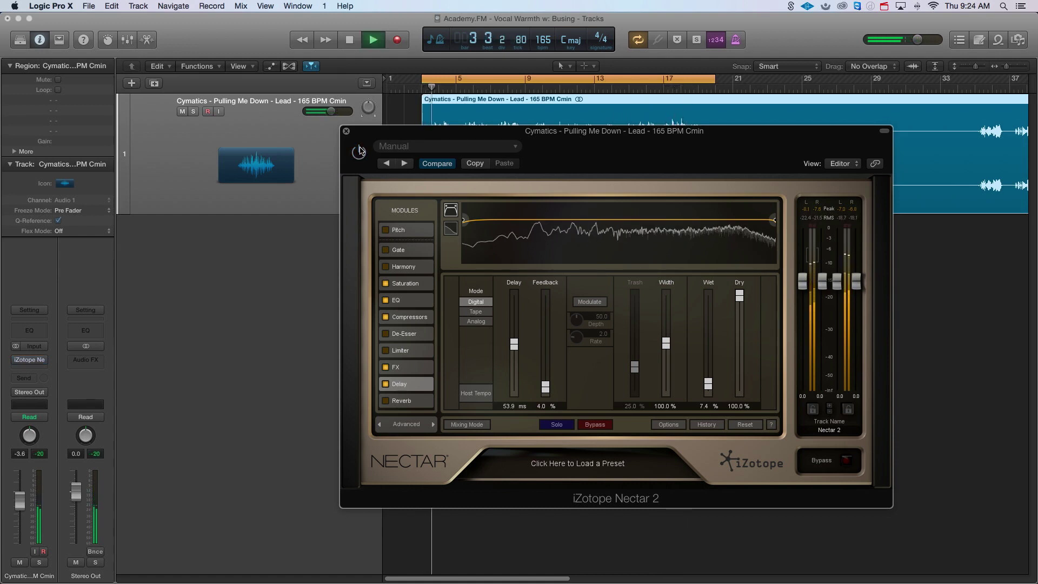
pyautogui.click(360, 151)
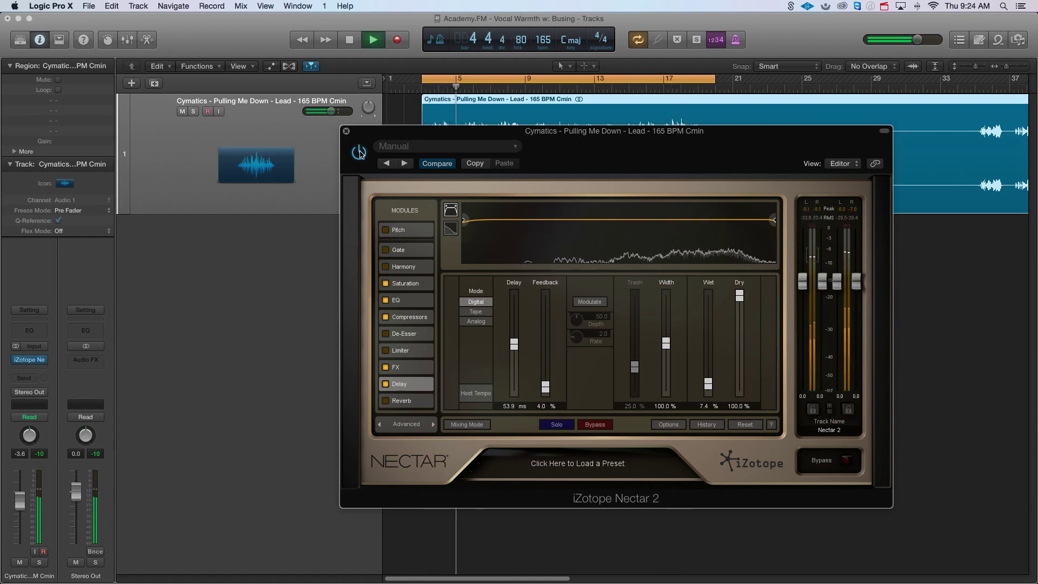
pyautogui.press('space')
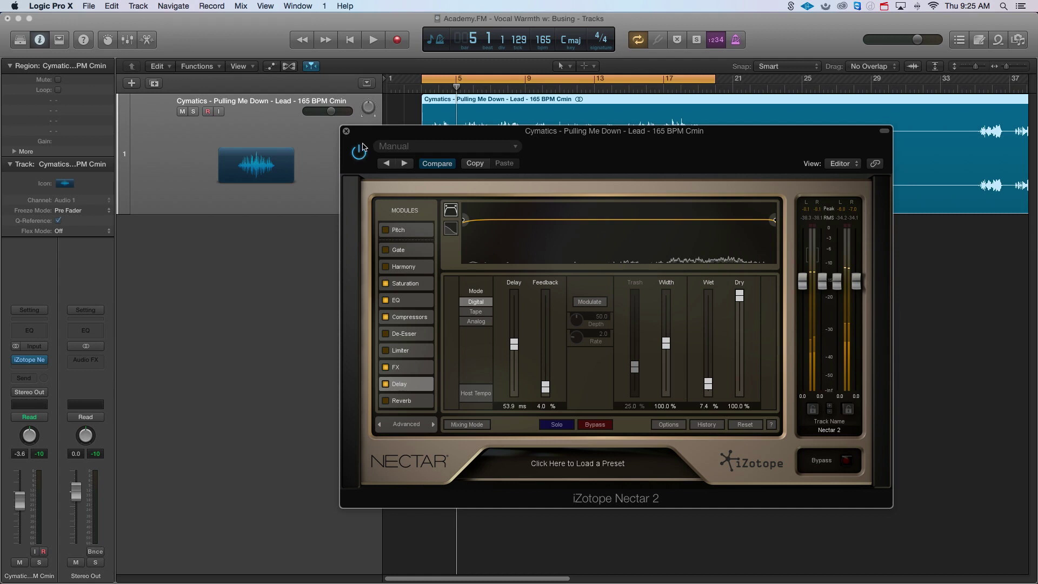
pyautogui.press('space')
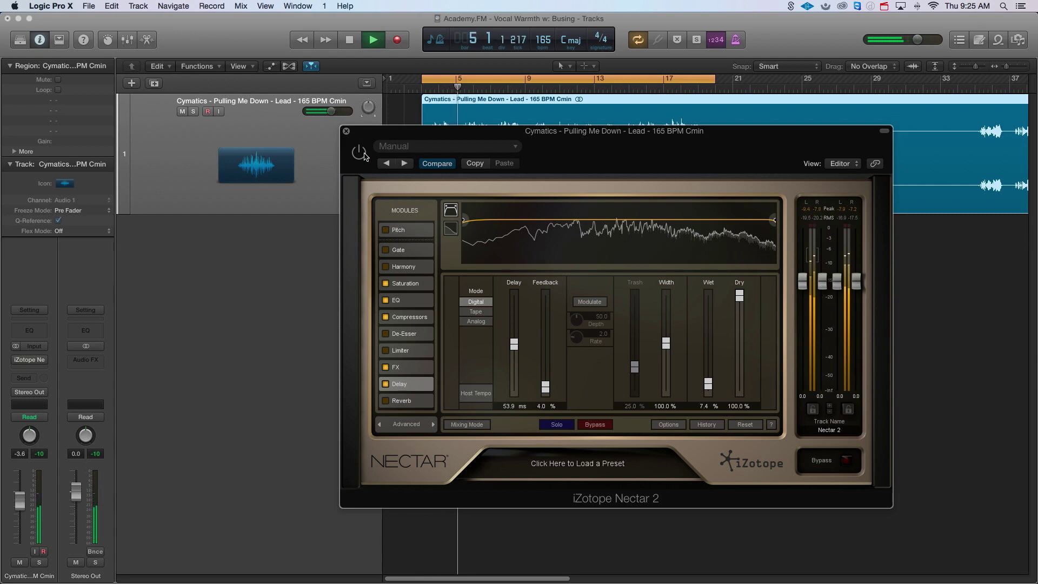
pyautogui.click(364, 156)
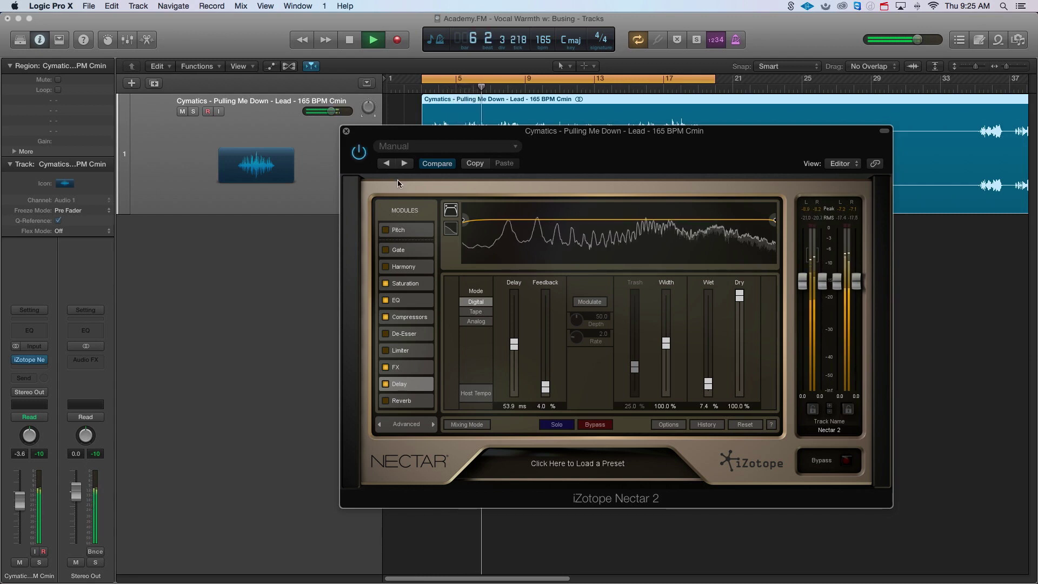
# - In the EQ, slightly lower the 4487 Hz bell, move bell 4 to 286 Hz at 2.3 dB, and set the low shelf to 106 Hz at -4.6 dB
pyautogui.click(405, 300)
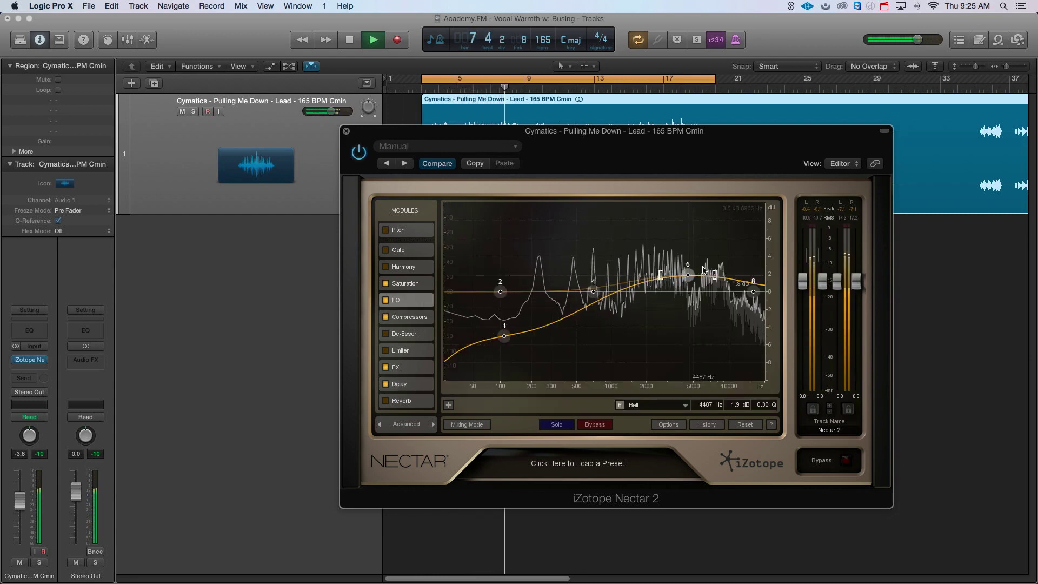
pyautogui.moveTo(688, 275); pyautogui.dragTo(688, 280)
pyautogui.moveTo(587, 296); pyautogui.dragTo(543, 276)
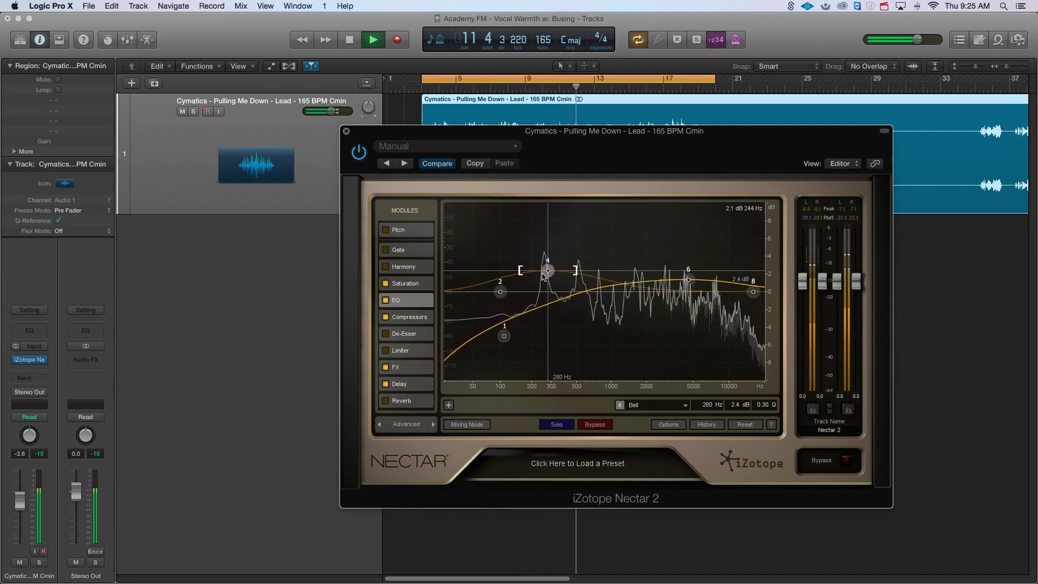
pyautogui.press('space')
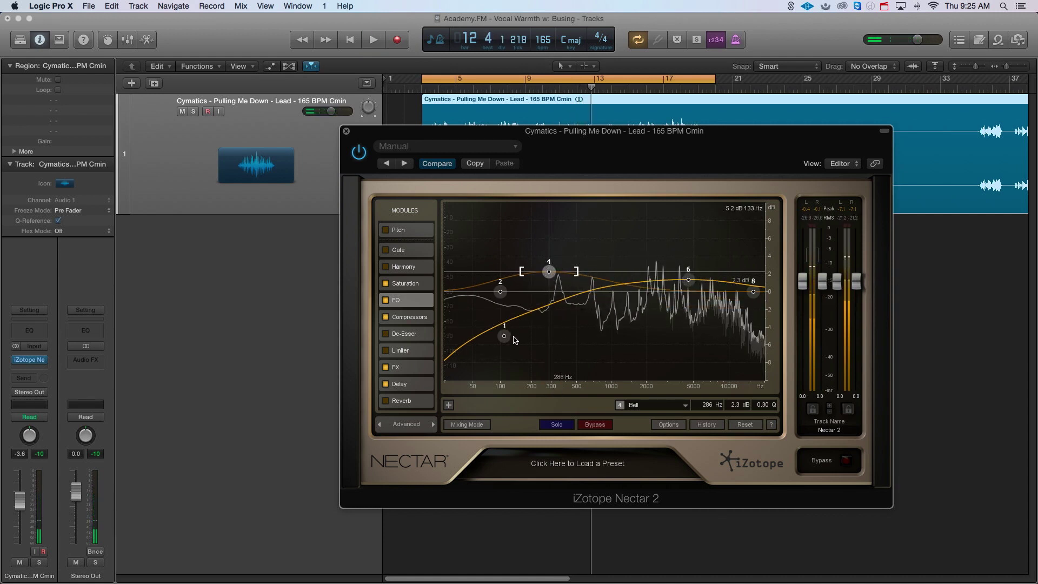
pyautogui.moveTo(504, 336); pyautogui.dragTo(509, 335)
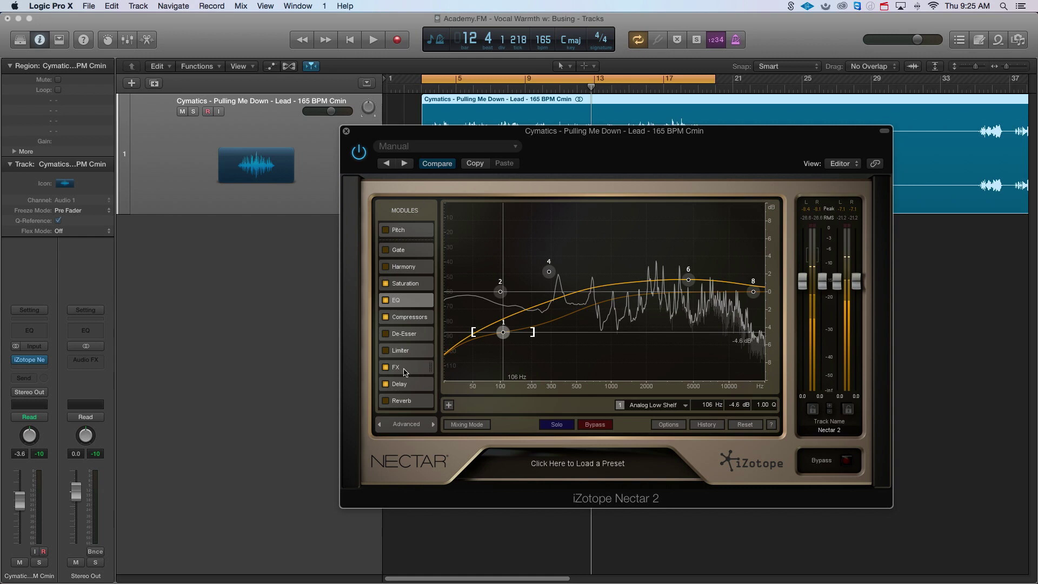
# - Look through the Pitch, Gate and Harmony modules, and switch Nectar to the Overview
pyautogui.click(407, 231)
pyautogui.click(407, 249)
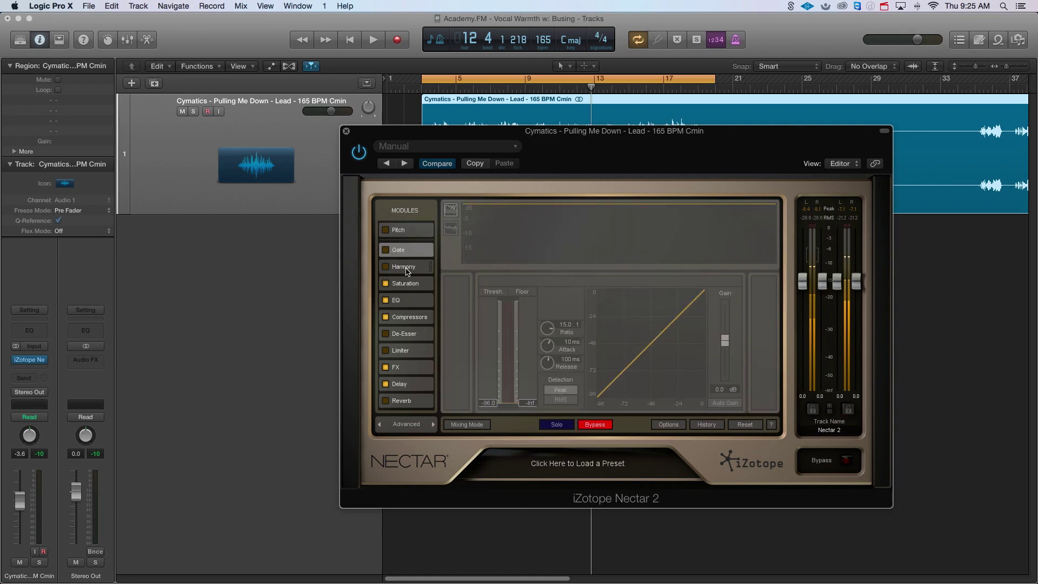
pyautogui.click(408, 268)
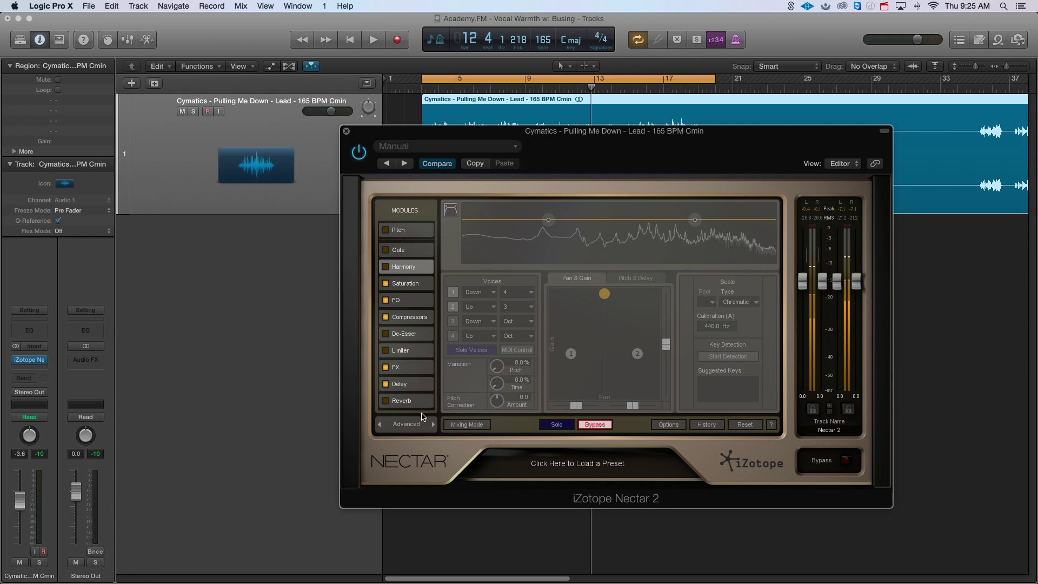
pyautogui.click(410, 426)
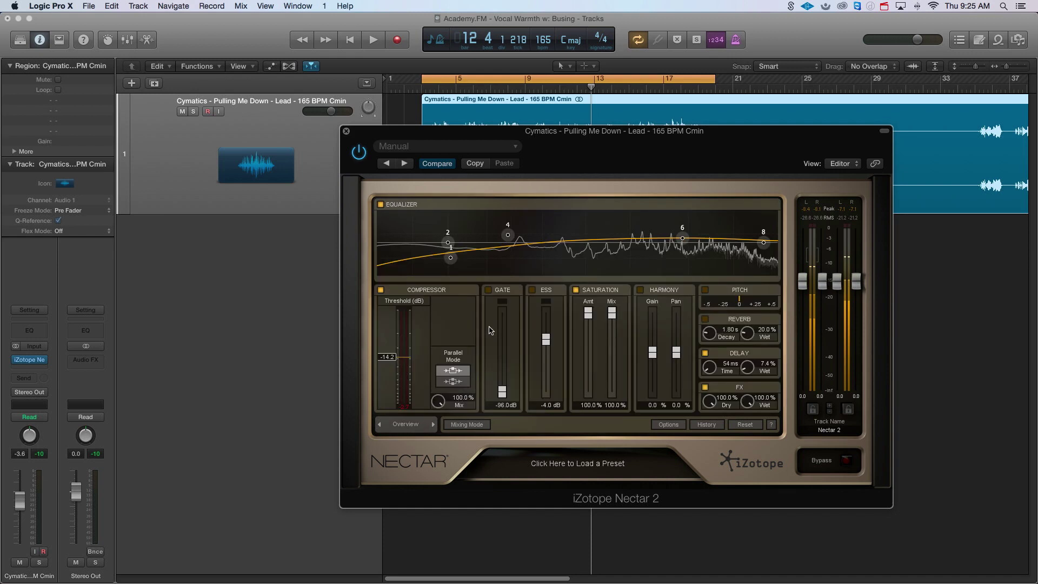
# - Lower the compressor threshold to -18.2 dB in the Overview while the vocal plays
pyautogui.press('space')
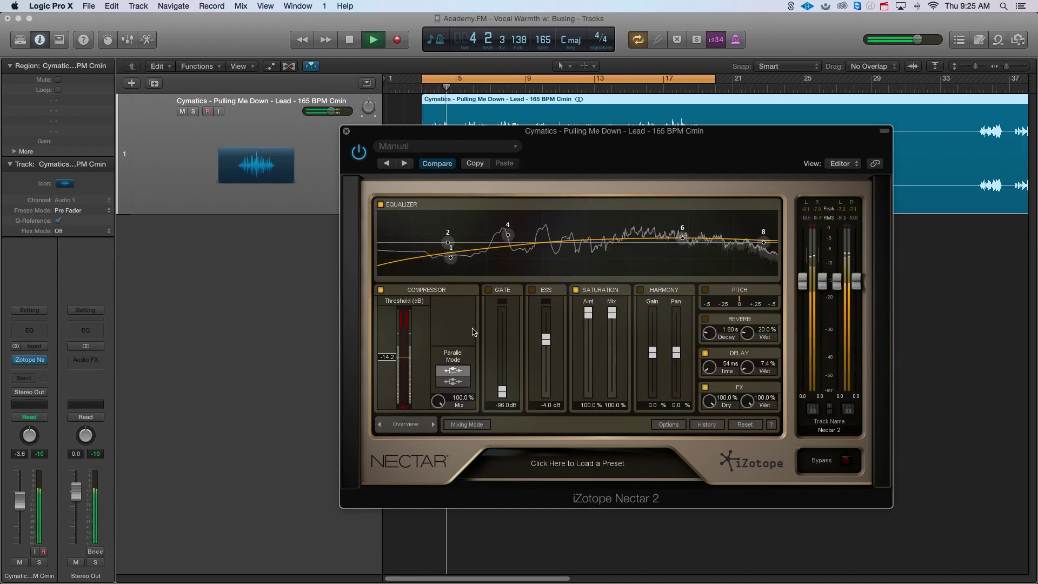
pyautogui.moveTo(392, 357); pyautogui.dragTo(395, 367)
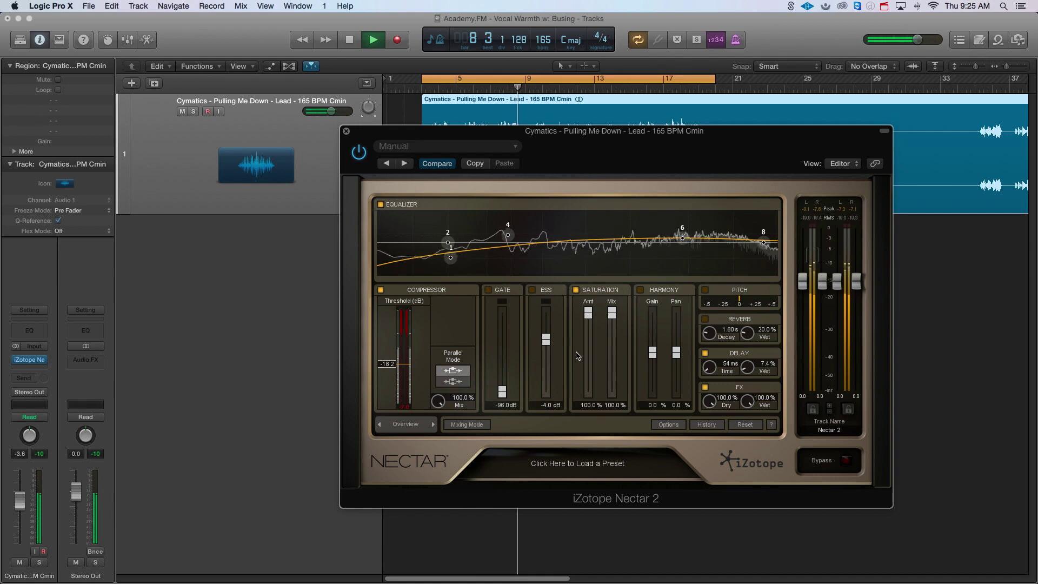
pyautogui.press('space')
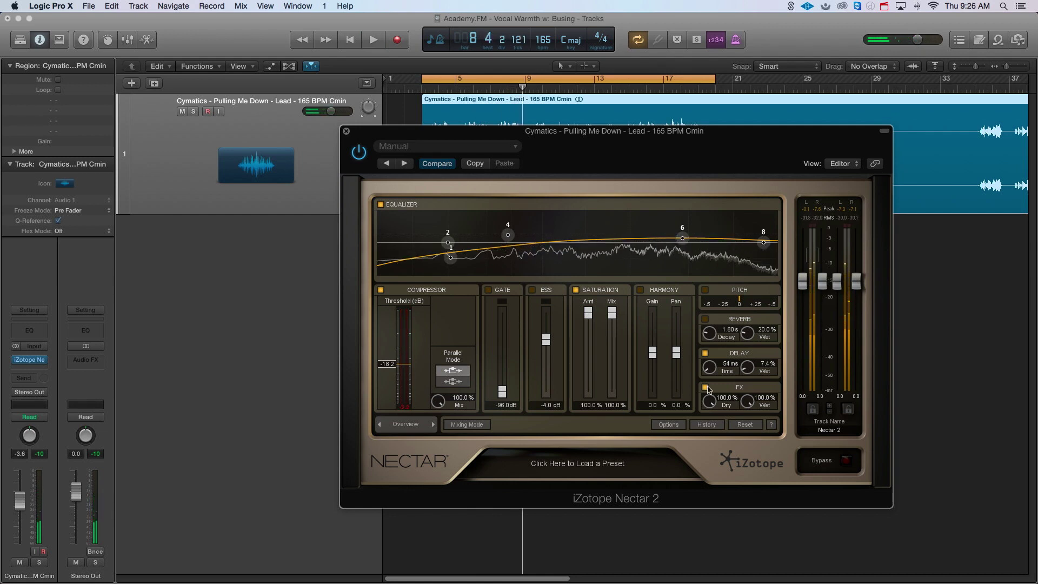
# - Compare Nectar's Advanced view, showing the Saturation module, with its Overview, ending in the Overview
pyautogui.click(394, 425)
pyautogui.click(418, 285)
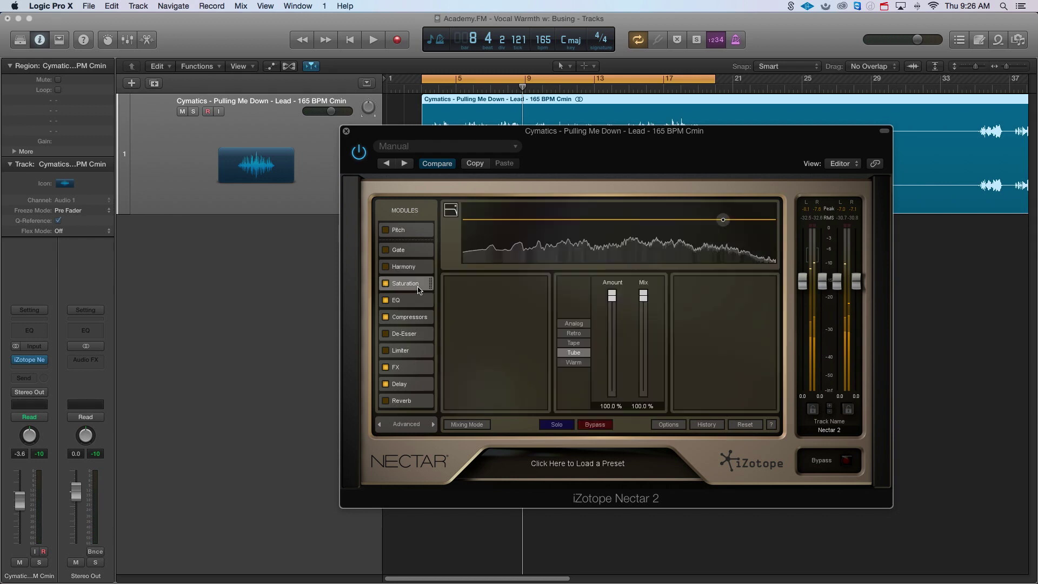
pyautogui.click(416, 427)
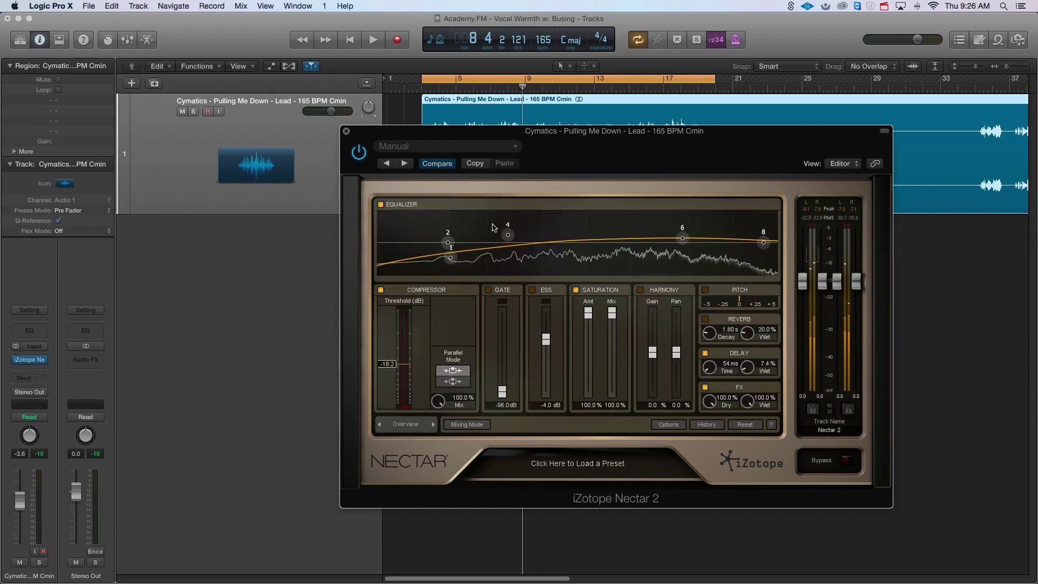
pyautogui.click(406, 426)
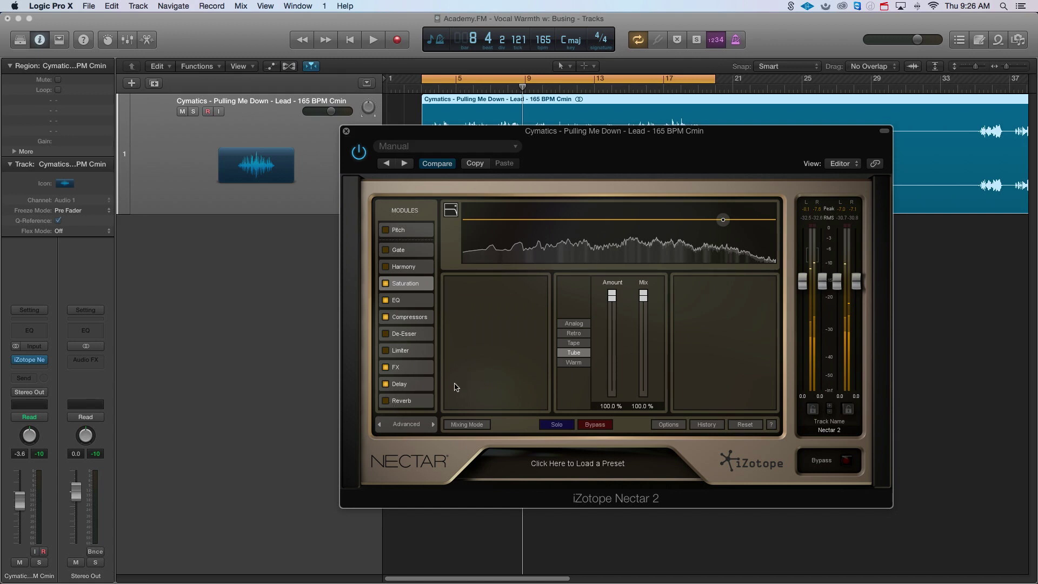
pyautogui.click(417, 425)
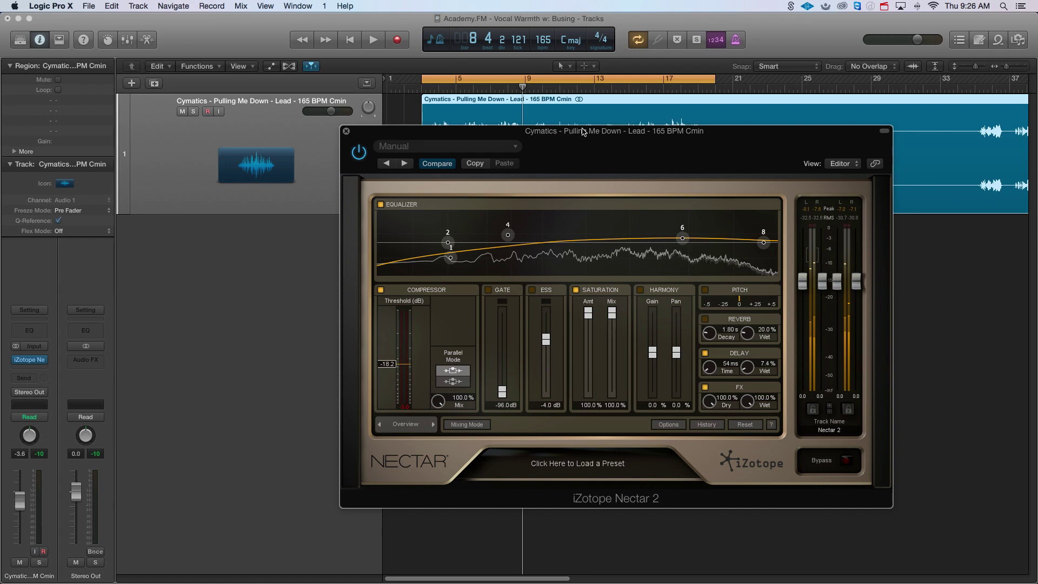
pyautogui.click(397, 424)
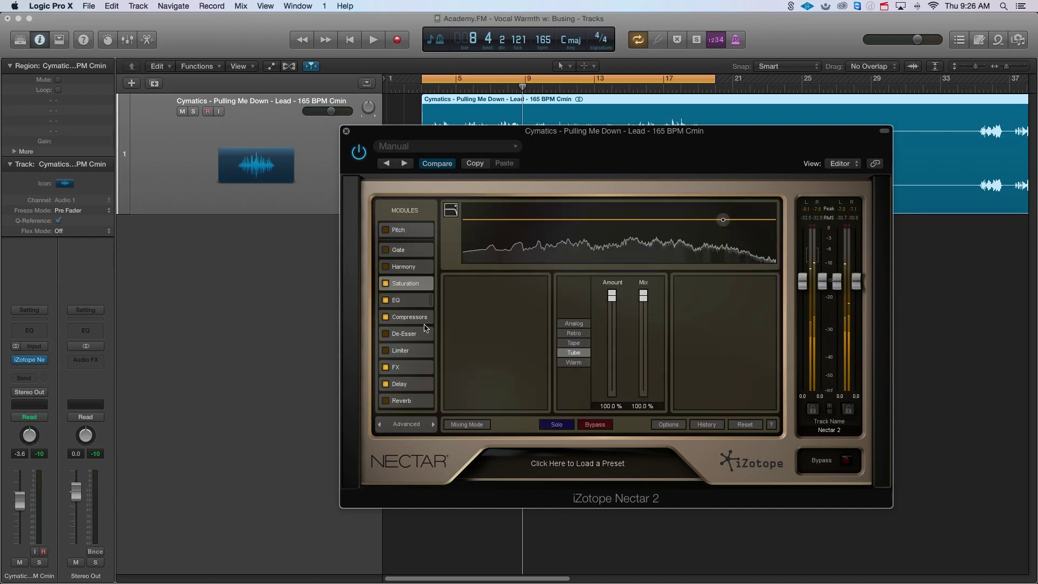
pyautogui.click(406, 423)
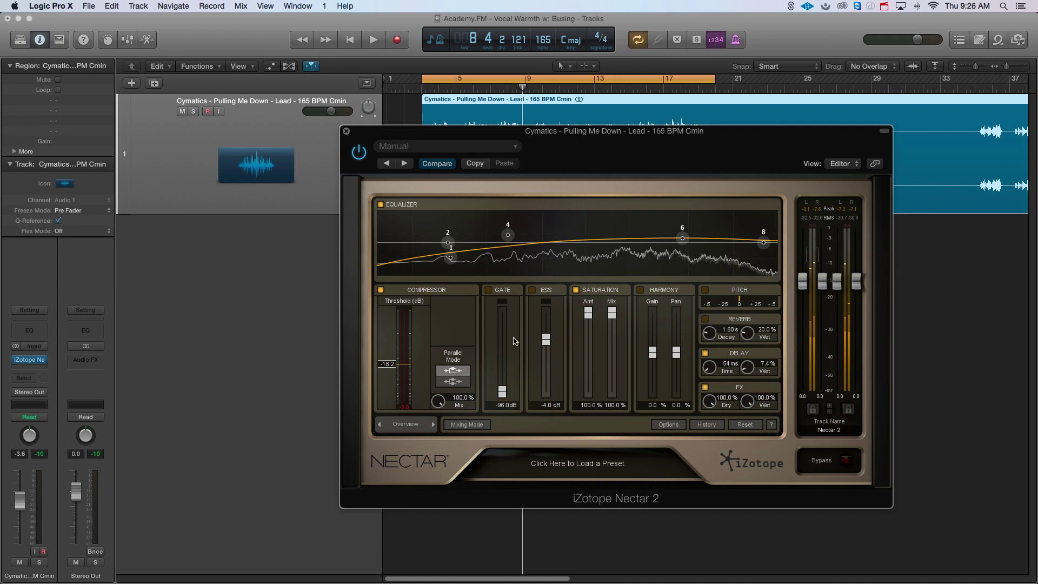
# - Move the low-mid EQ node to 506 Hz and raise the compressor threshold to about -14 dB in the Overview during playback
pyautogui.press('space')
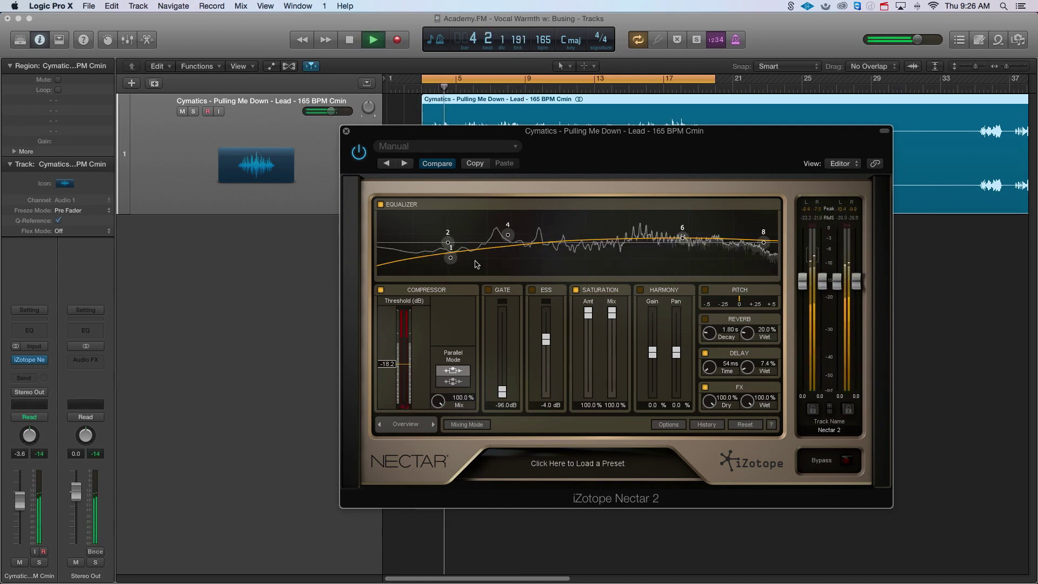
pyautogui.moveTo(508, 234); pyautogui.dragTo(543, 231)
pyautogui.moveTo(393, 367); pyautogui.dragTo(393, 361)
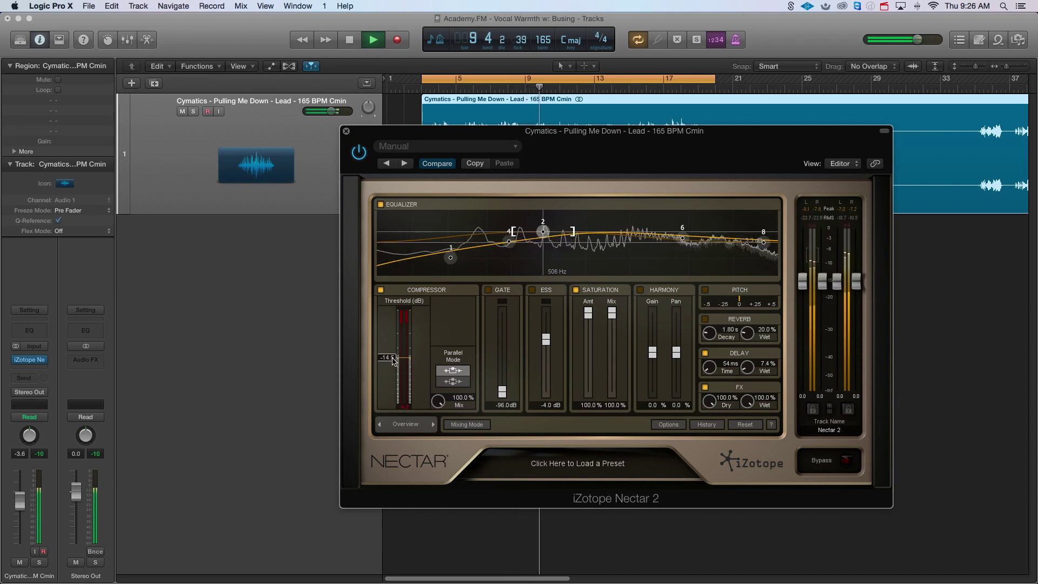
pyautogui.press('space')
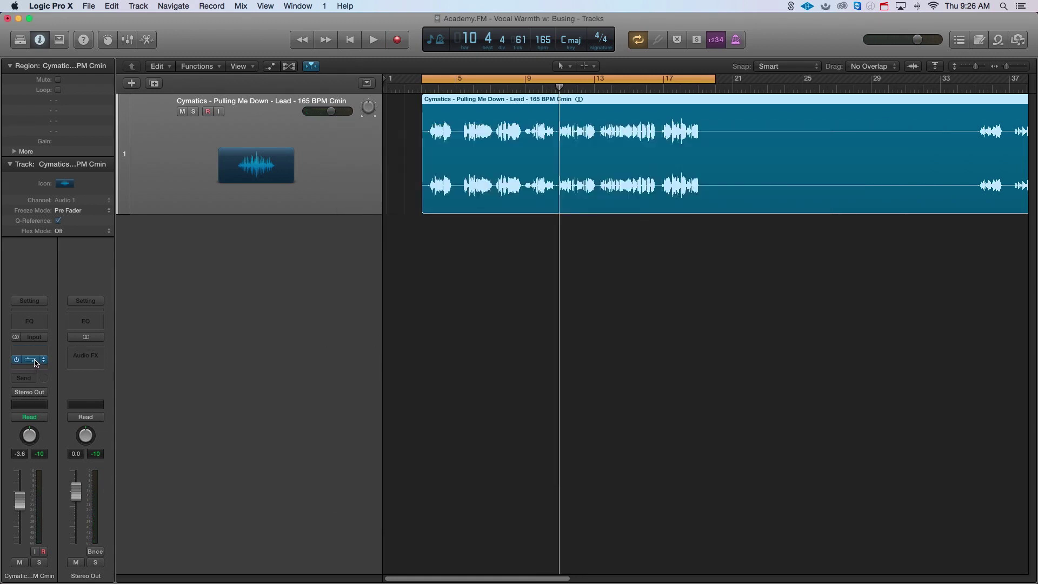
# - Insert the stereo Waves CLA-2A compressor ahead of Nectar 2 on the vocal channel and turn its analog setting off
pyautogui.click(33, 357)
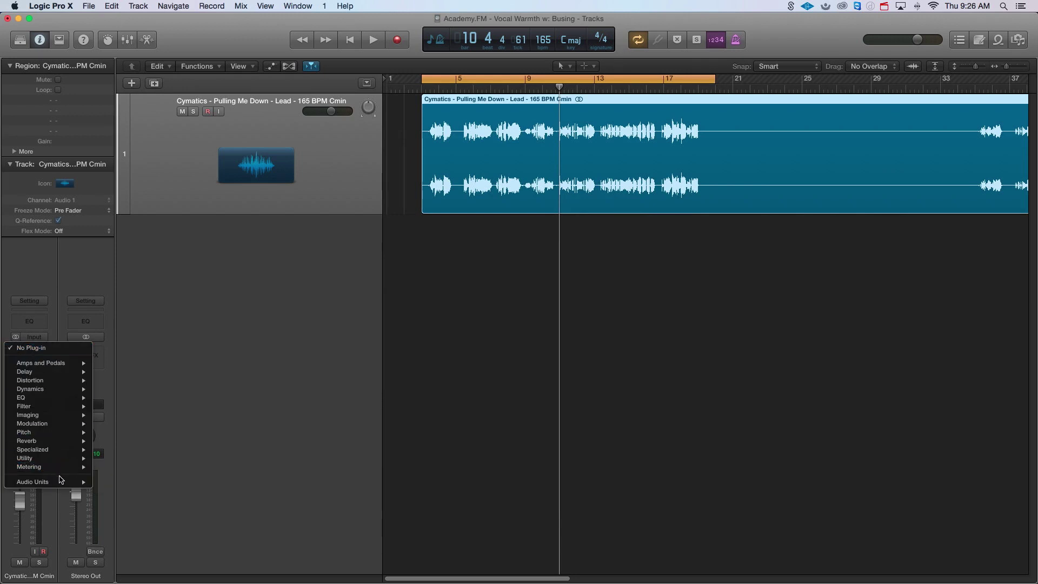
pyautogui.moveTo(60, 482)
pyautogui.moveTo(135, 560)
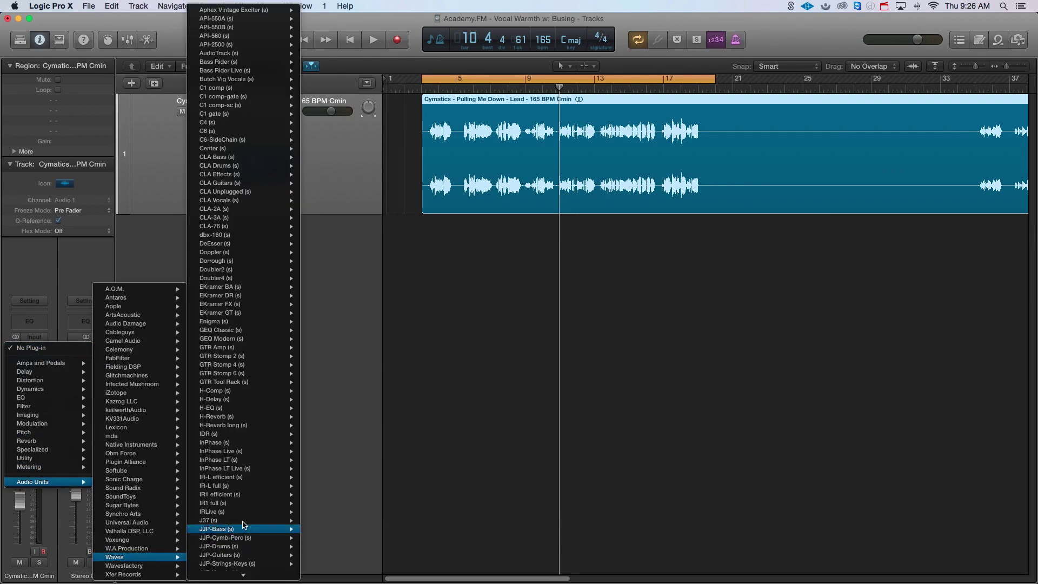
pyautogui.scroll(-10, 244, 524)
pyautogui.scroll(10, 245, 523)
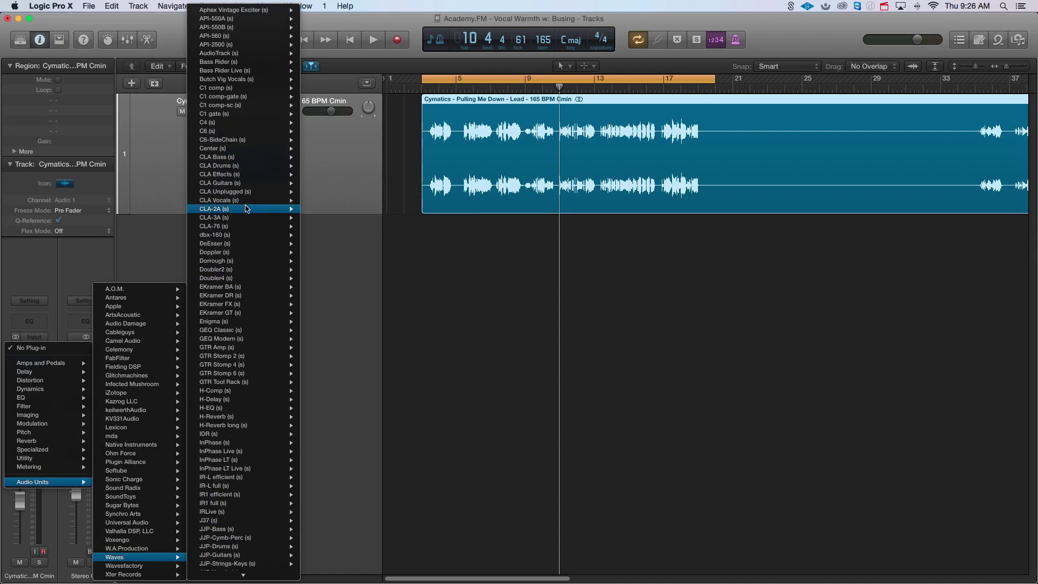
pyautogui.moveTo(277, 210)
pyautogui.click(331, 210)
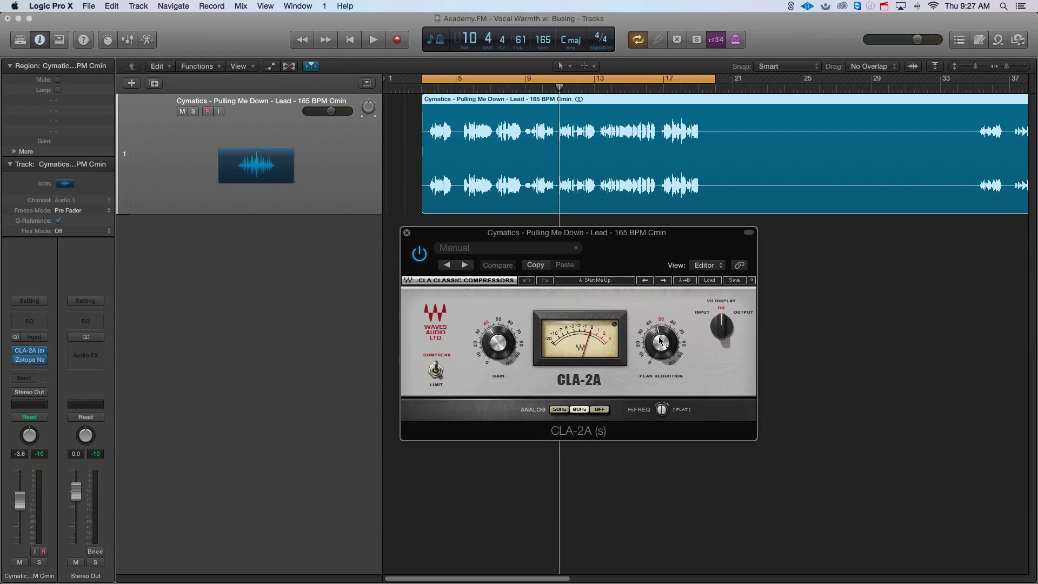
pyautogui.click(598, 410)
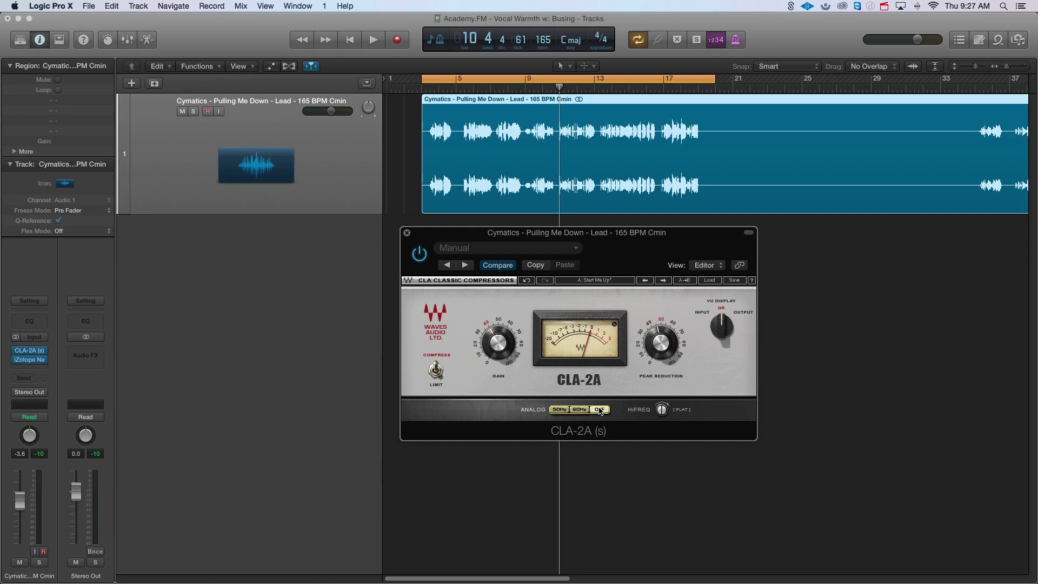
# - Adjust the CLA-2A's peak reduction by ear while the looped vocal plays
pyautogui.press('space')
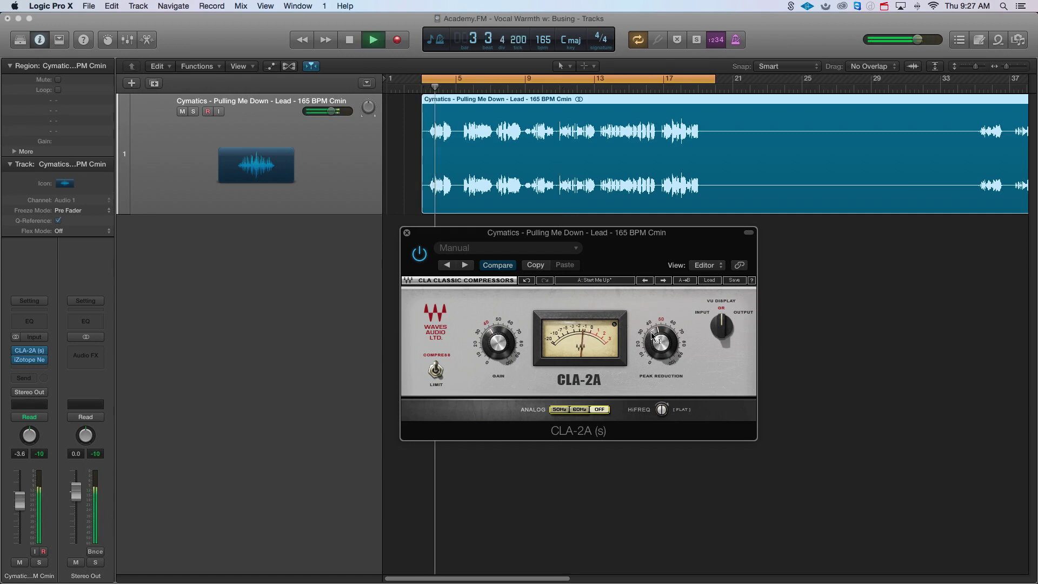
pyautogui.moveTo(510, 340); pyautogui.dragTo(509, 345)
pyautogui.click(661, 342)
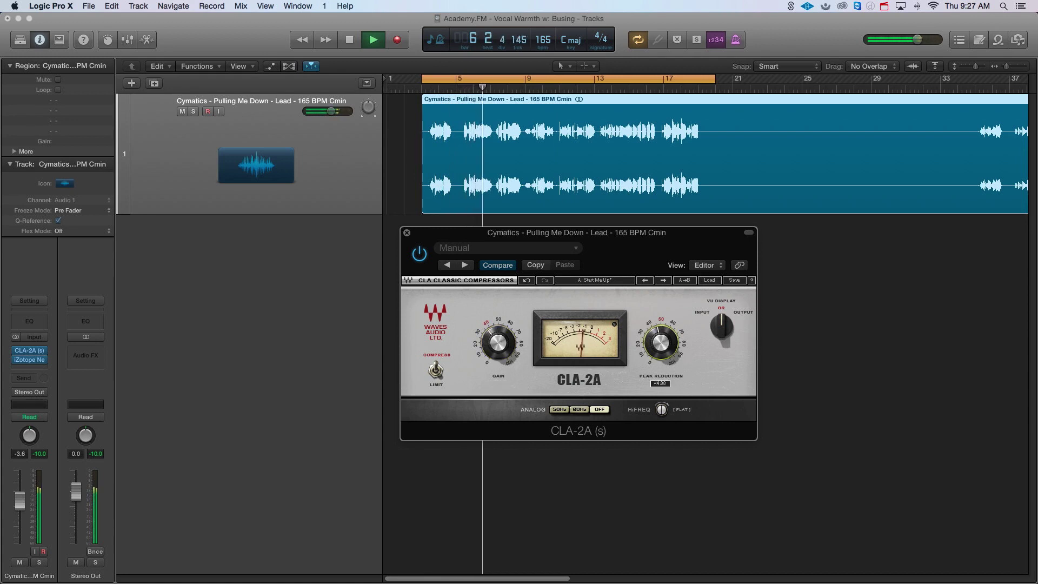
pyautogui.moveTo(660, 342); pyautogui.dragTo(661, 319)
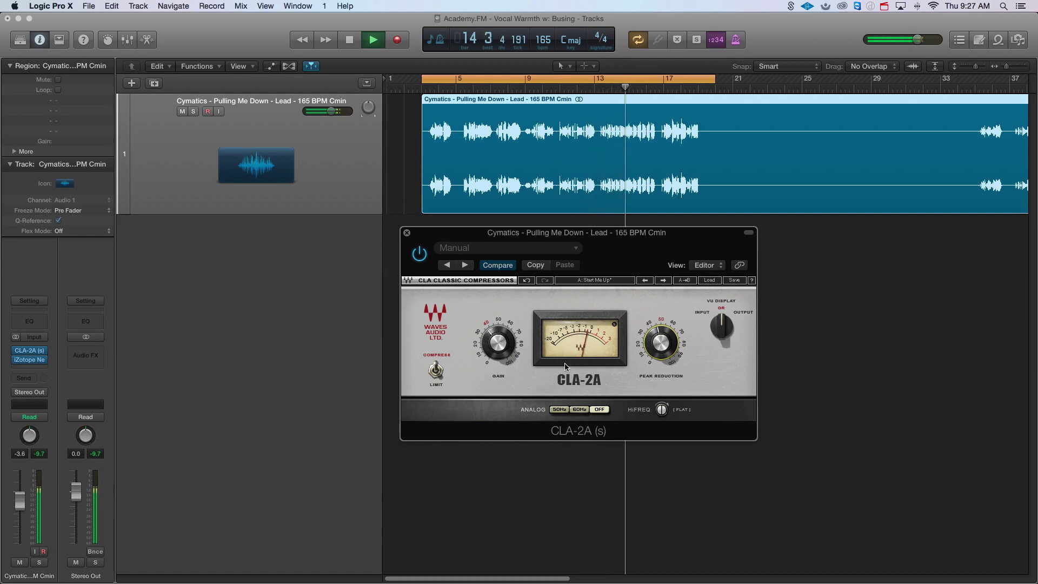
pyautogui.press('space')
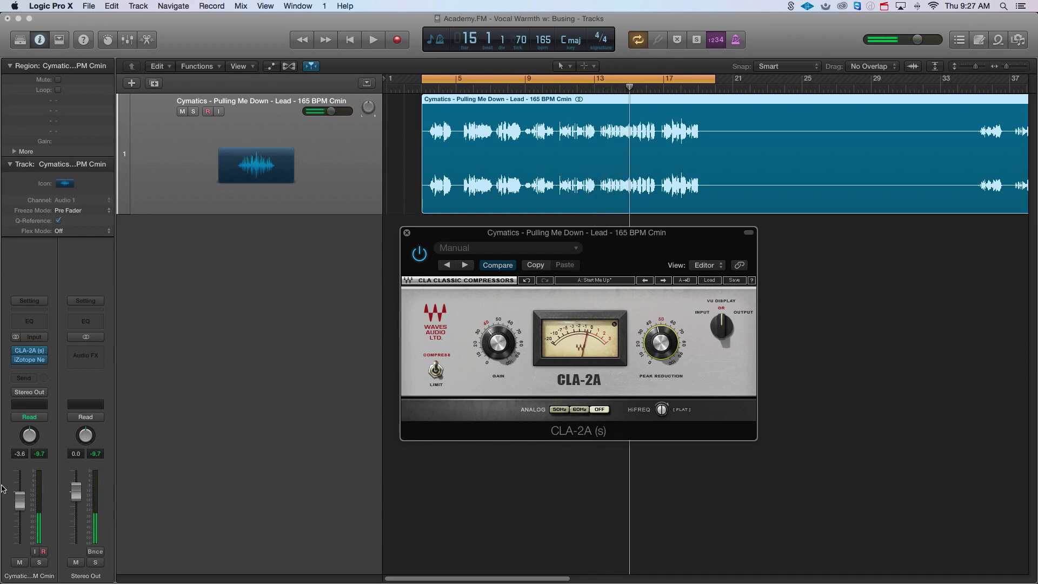
# - Lower the vocal channel's volume to -4.0 dB and compare the vocal with CLA-2A and Nectar 2 bypassed and re-enabled during playback
pyautogui.press('space')
pyautogui.click(17, 352)
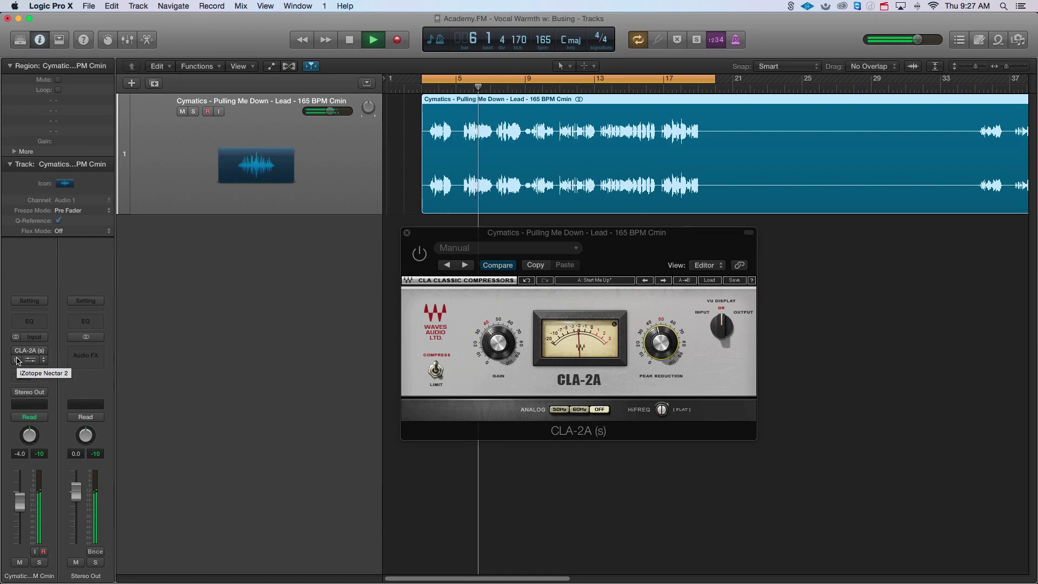
pyautogui.moveTo(18, 360); pyautogui.dragTo(18, 353)
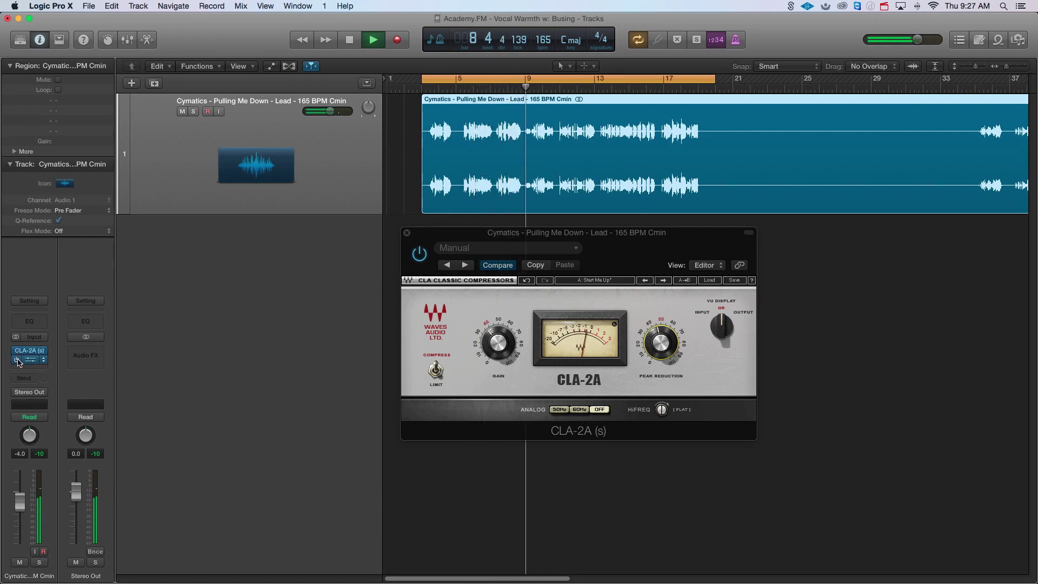
pyautogui.press('space')
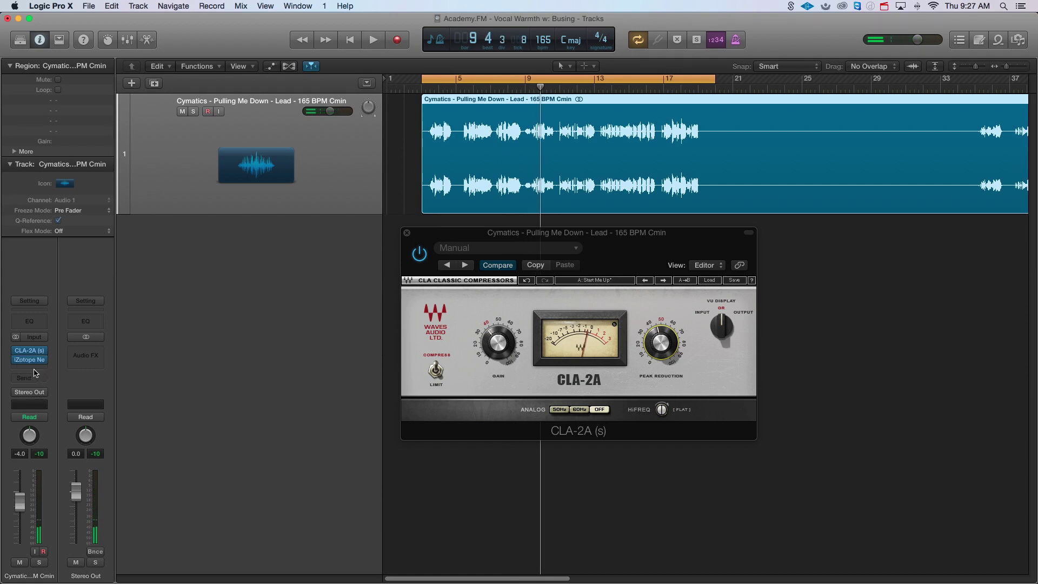
# - Open Nectar 2, dismiss its preset manager, and compare the playing vocal with both plug-ins bypassed and active again
pyautogui.click(34, 361)
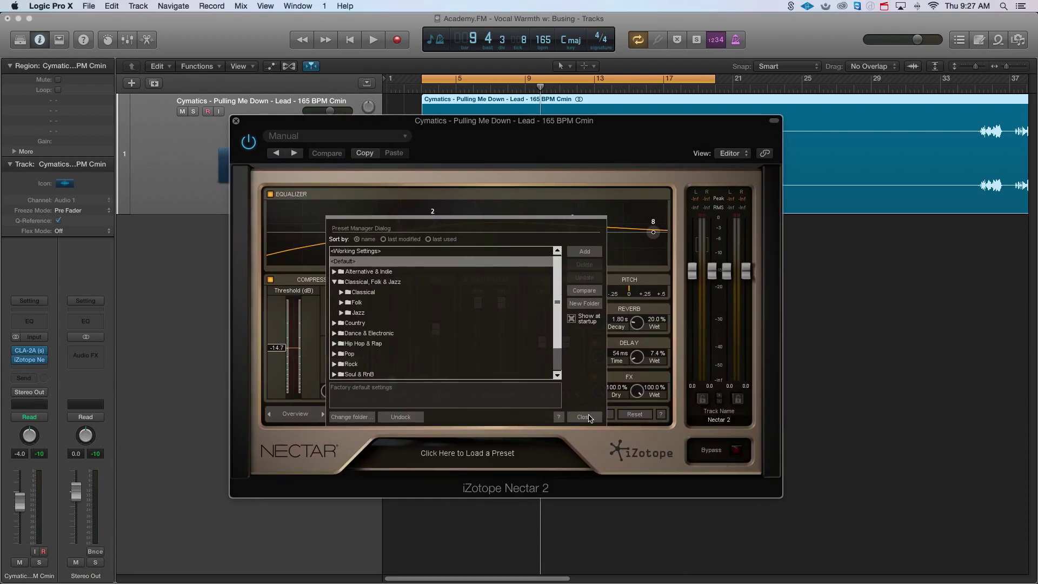
pyautogui.click(584, 417)
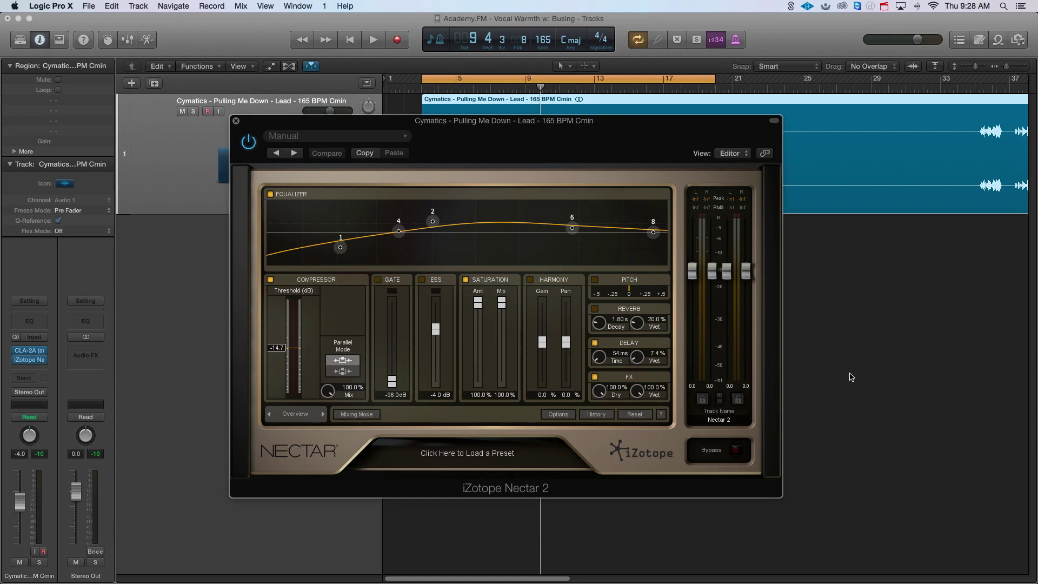
pyautogui.press('space')
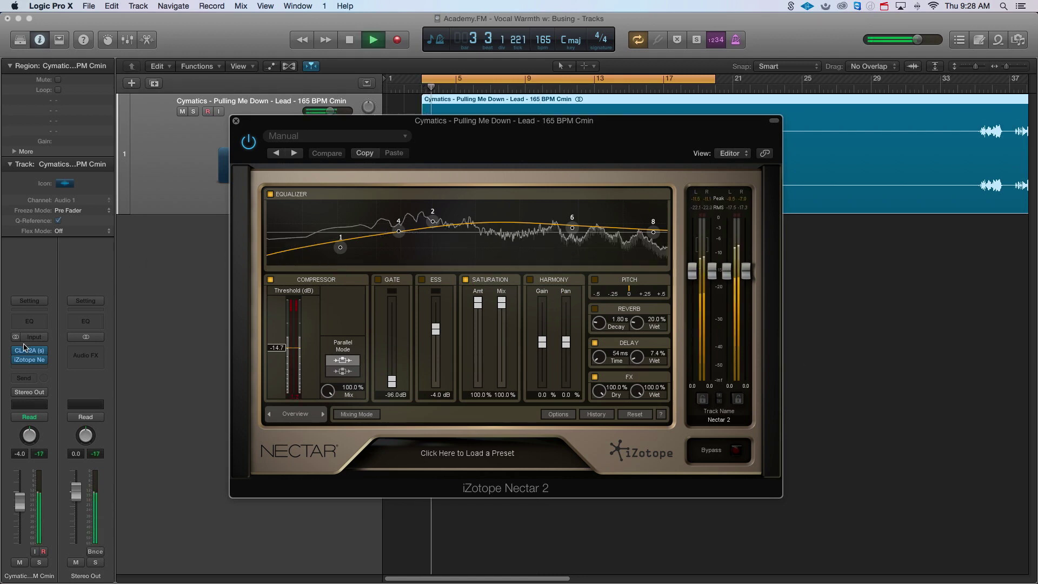
pyautogui.click(16, 361)
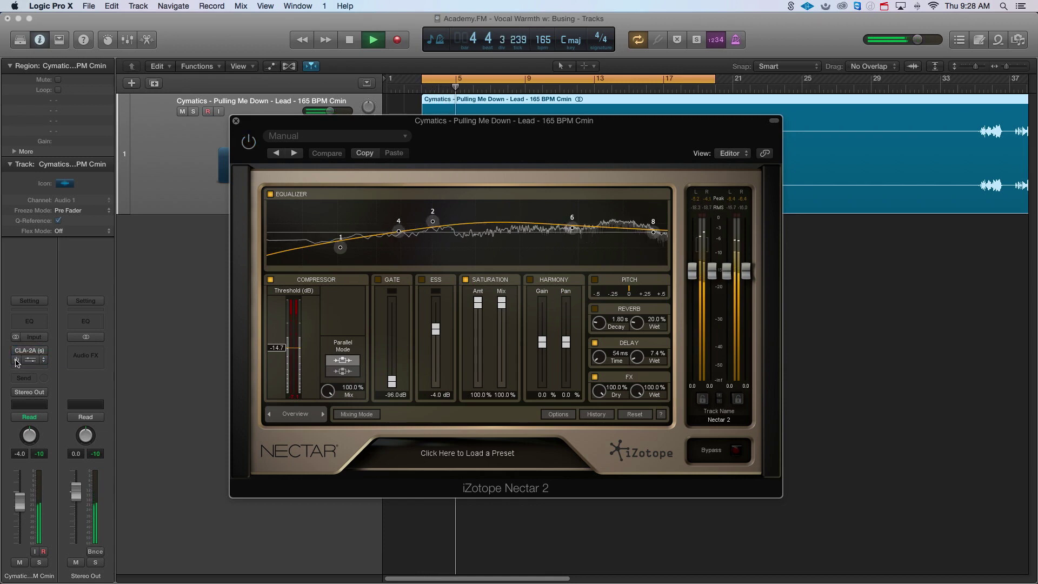
pyautogui.click(17, 359)
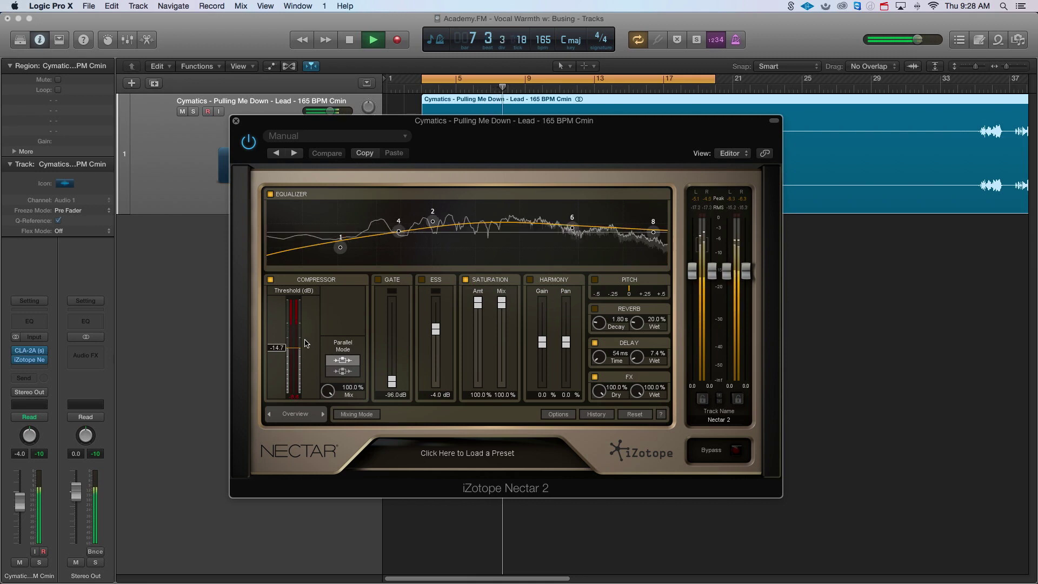
pyautogui.press('space')
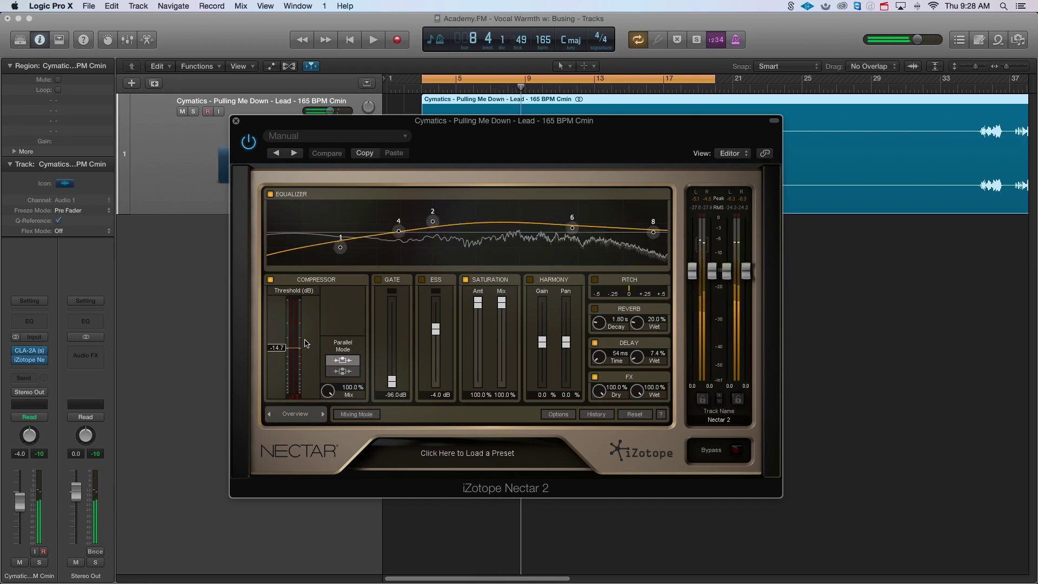